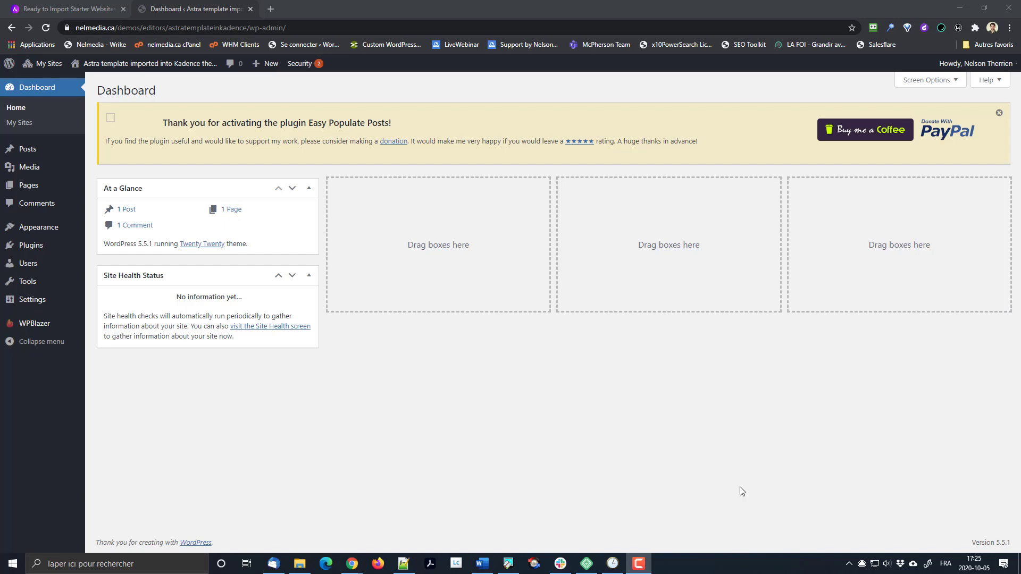
Browse the ready-to-import Elementor website templates on the Astra site, including the Mountain template
click(88, 8)
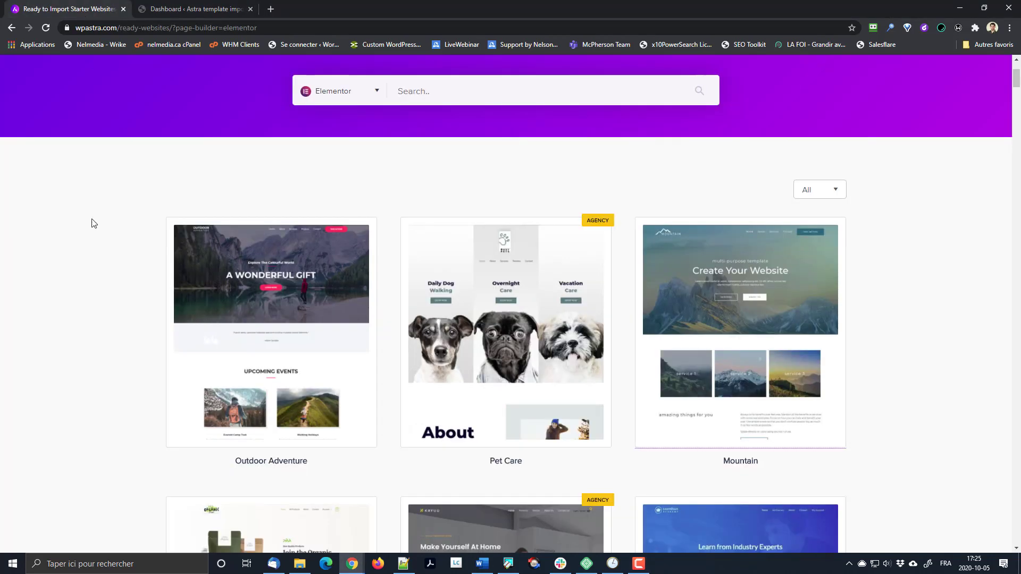
scroll(244, 224, up, 3)
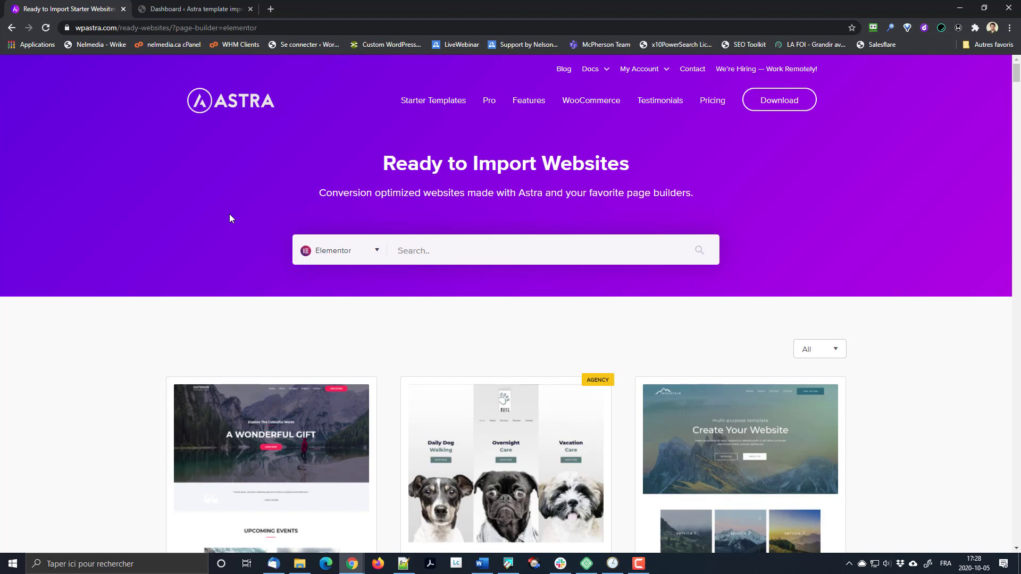
scroll(213, 191, down, 20)
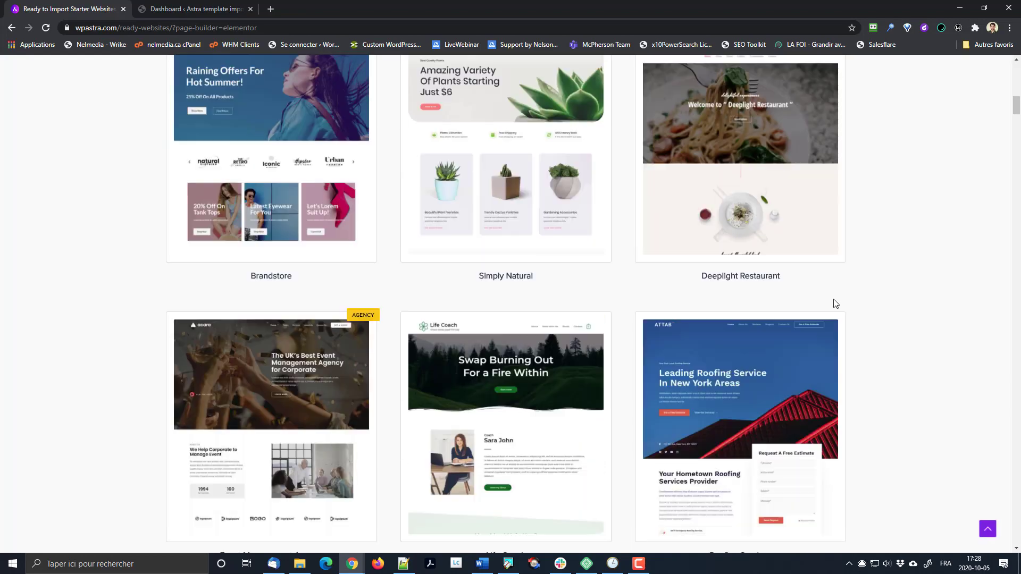
scroll(833, 312, down, 20)
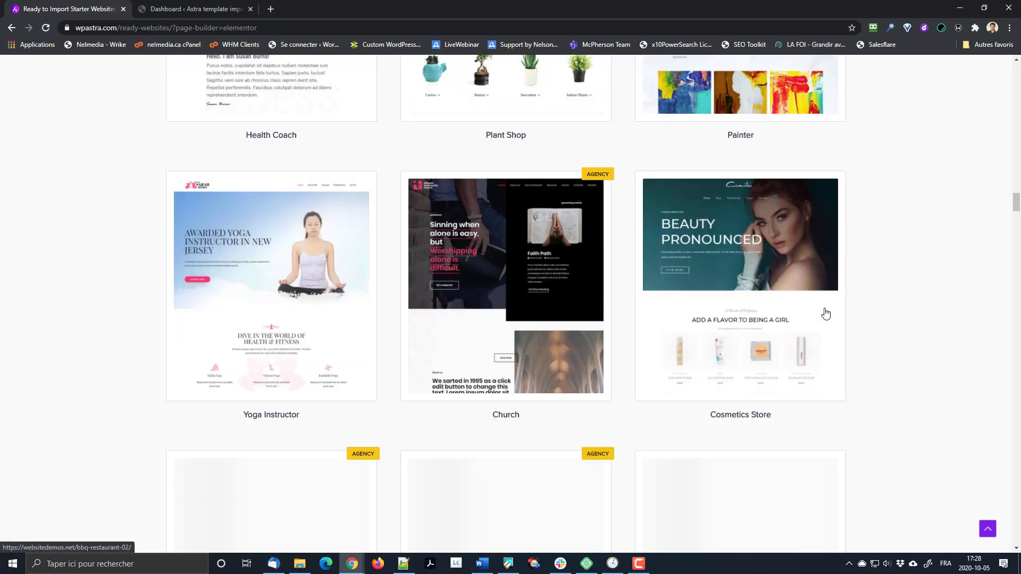
scroll(816, 312, down, 20)
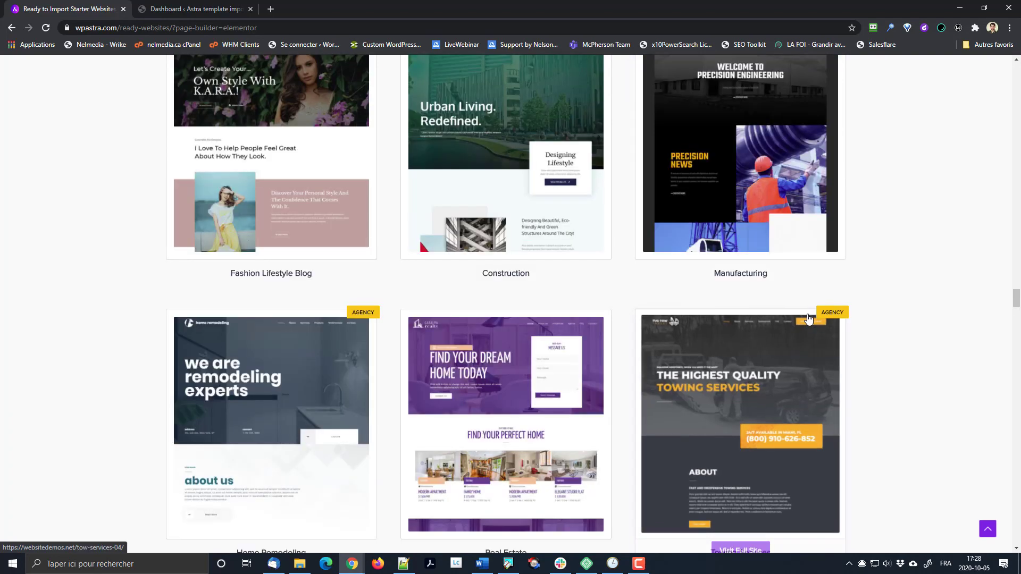
scroll(745, 325, down, 20)
scroll(755, 285, down, 20)
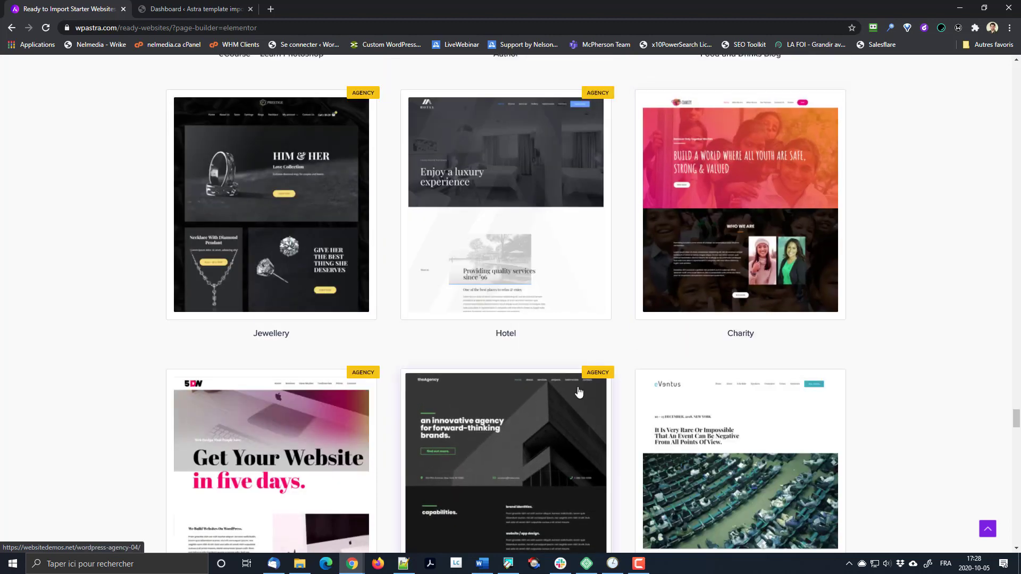
scroll(958, 330, up, 2)
scroll(973, 373, up, 20)
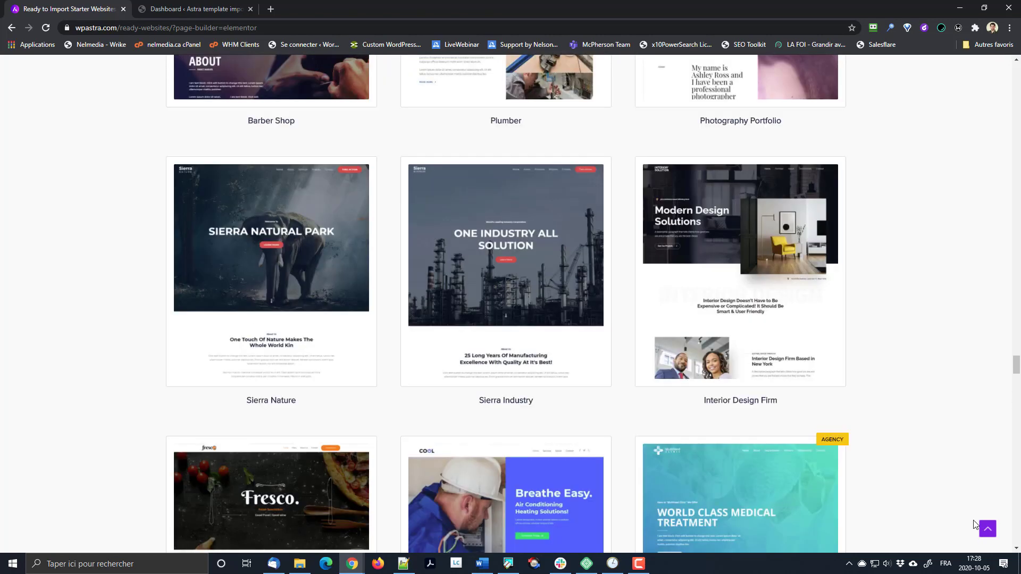
click(985, 528)
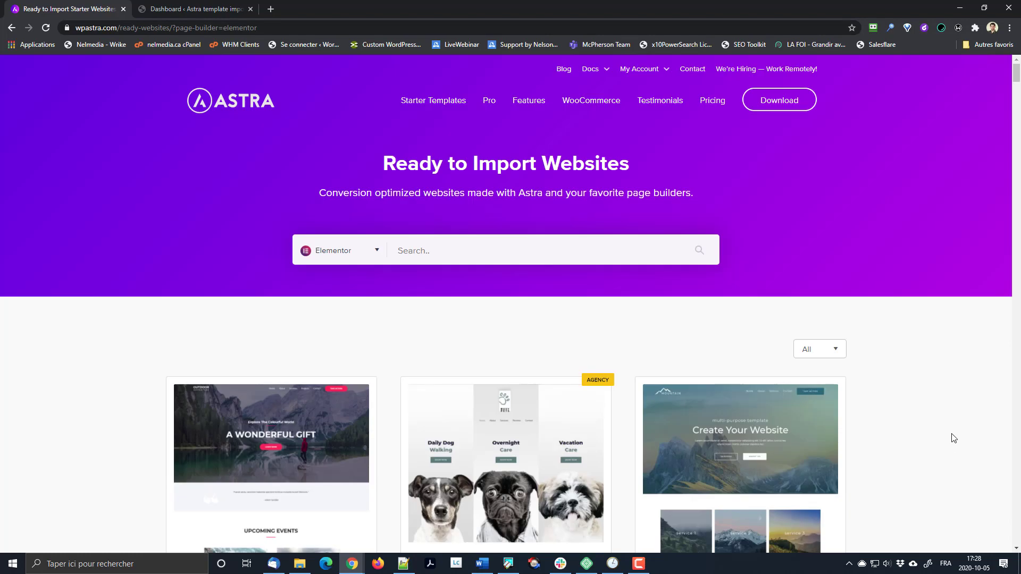
scroll(936, 414, down, 5)
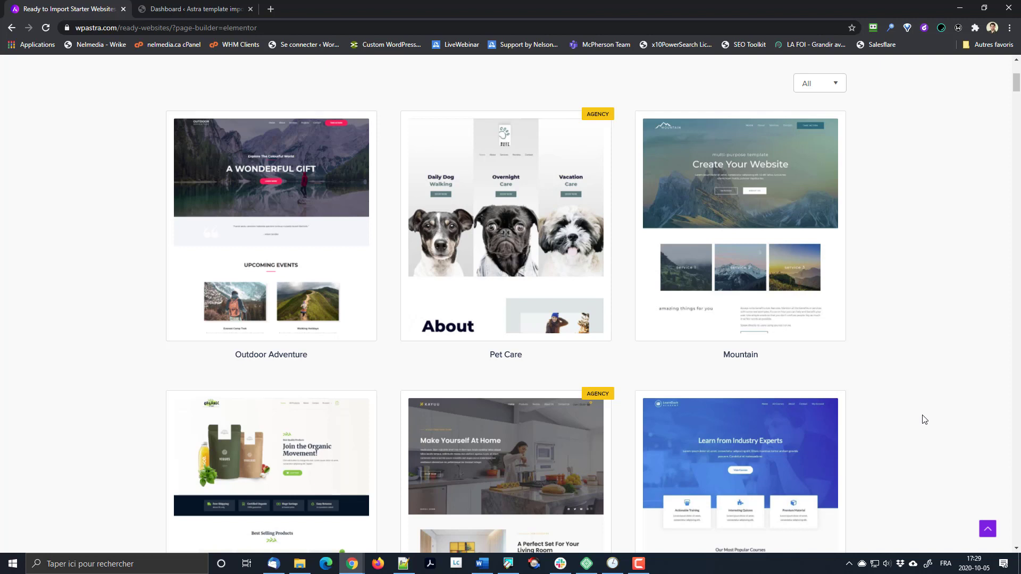
scroll(930, 369, up, 5)
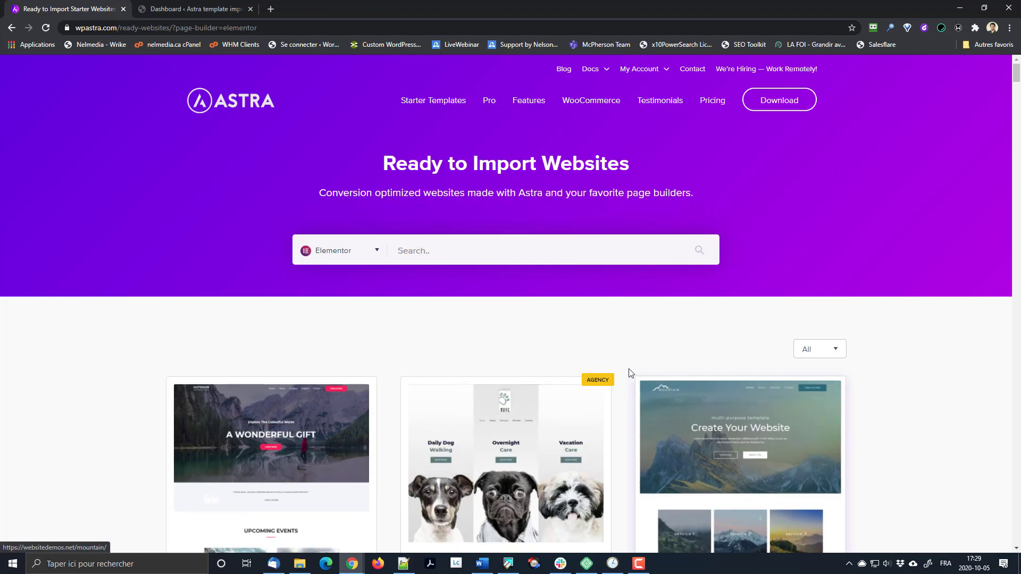
scroll(495, 237, down, 4)
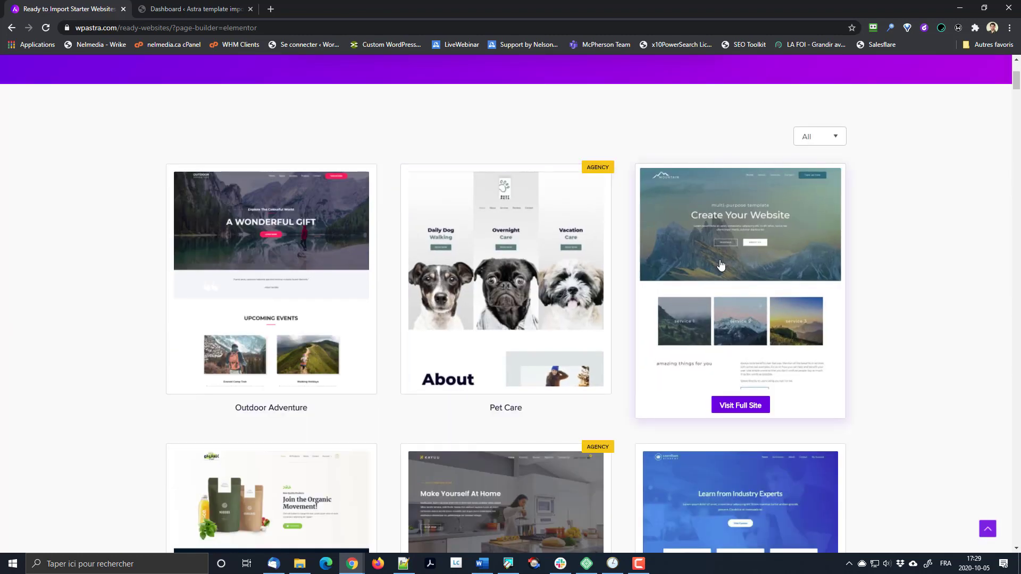
scroll(875, 263, down, 2)
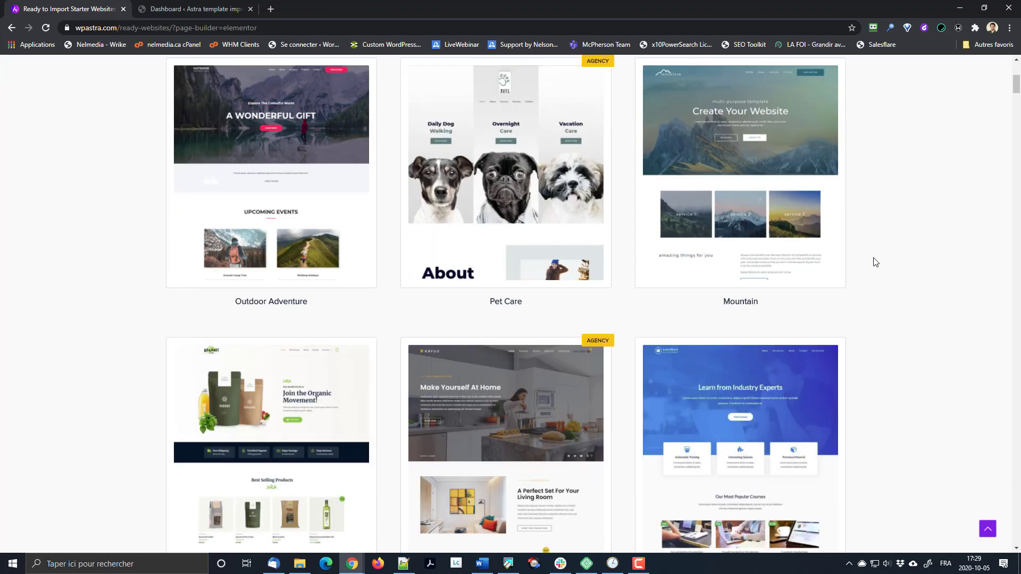
scroll(875, 262, up, 1)
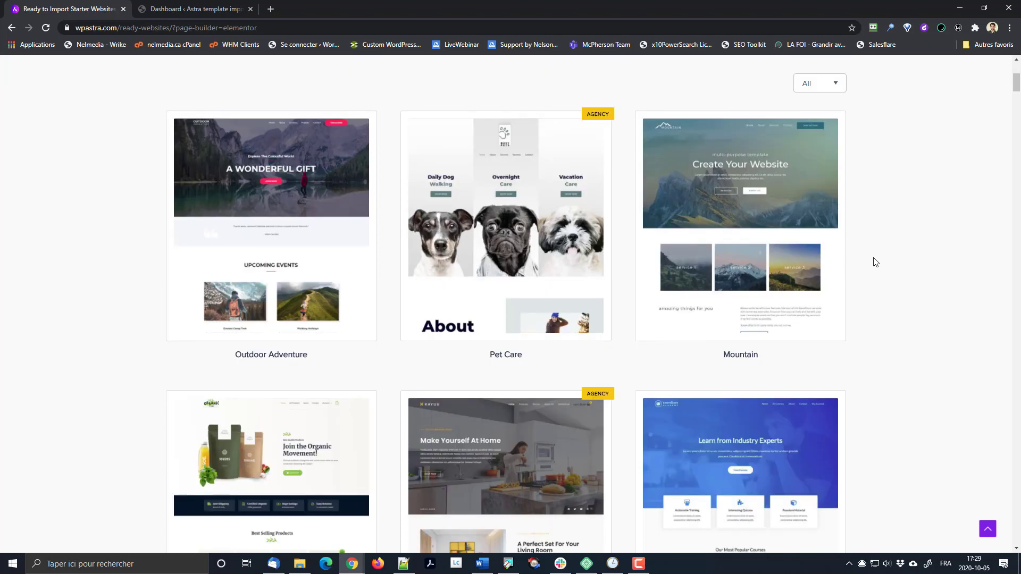
Activate the Kadence theme on the WordPress site
click(169, 11)
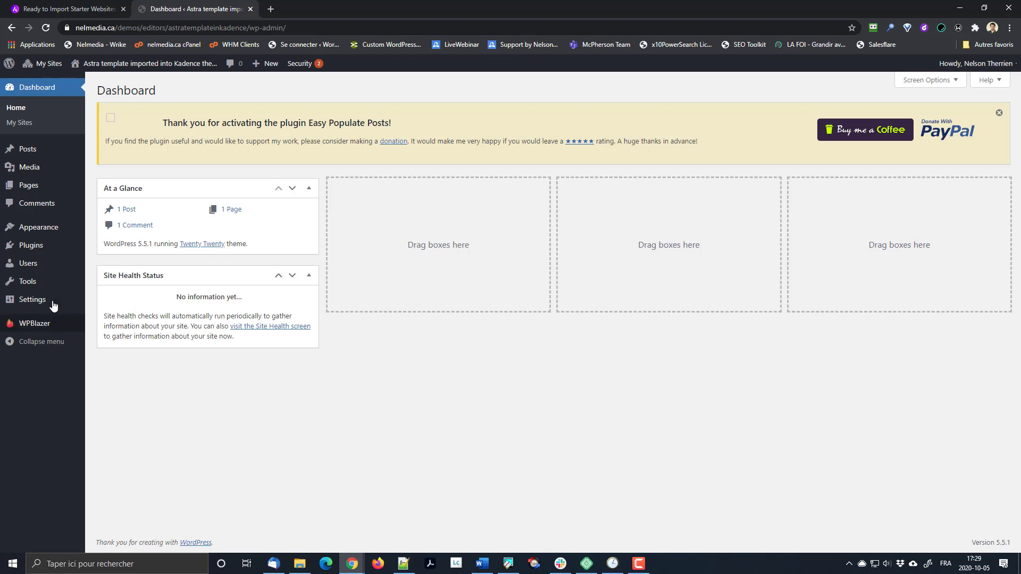
click(19, 234)
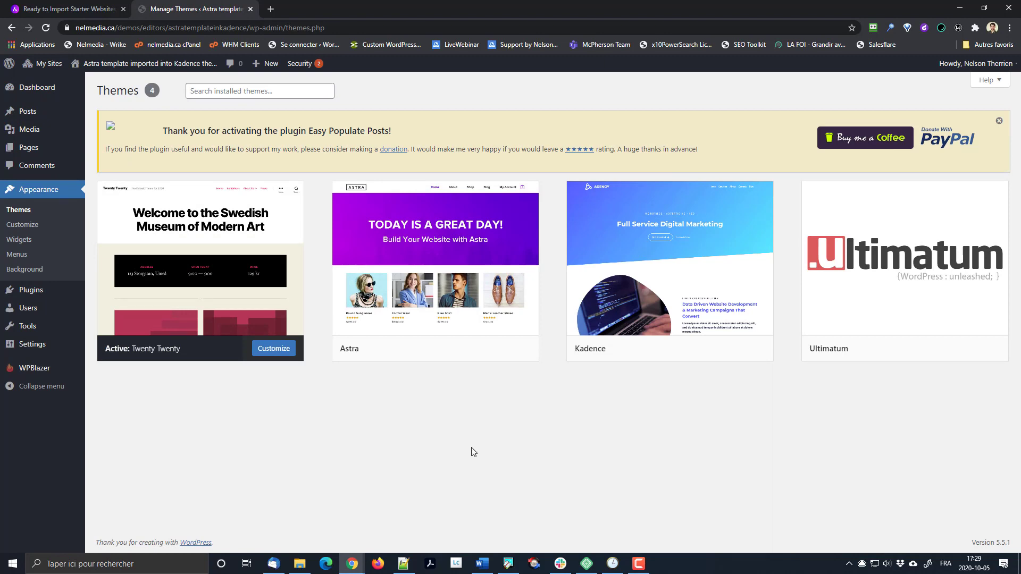
mouse_move(632, 360)
click(689, 353)
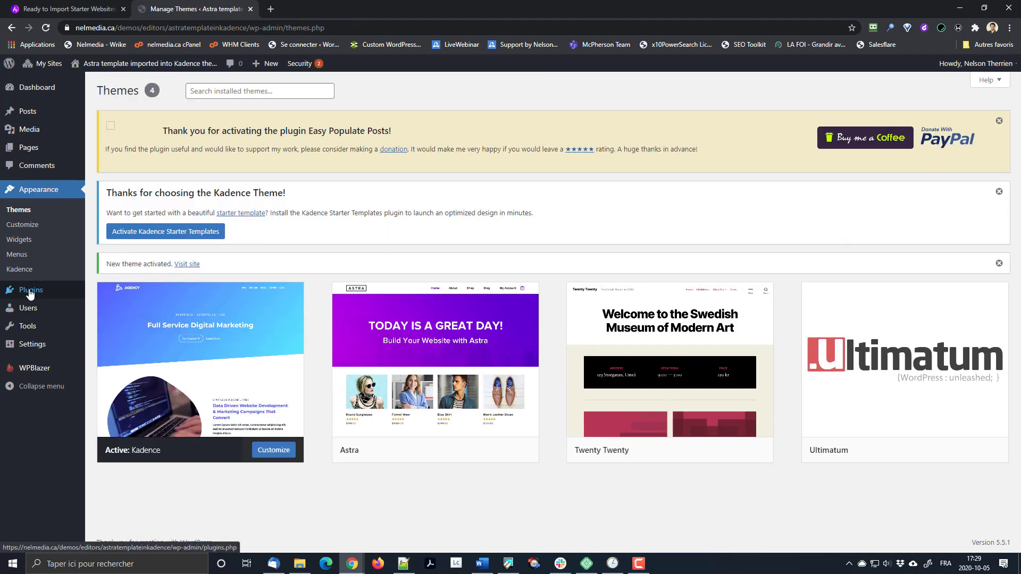
Find the Premium Starter Templates plugin among the installed plugins and activate it
click(30, 290)
scroll(418, 283, down, 8)
scroll(418, 283, down, 20)
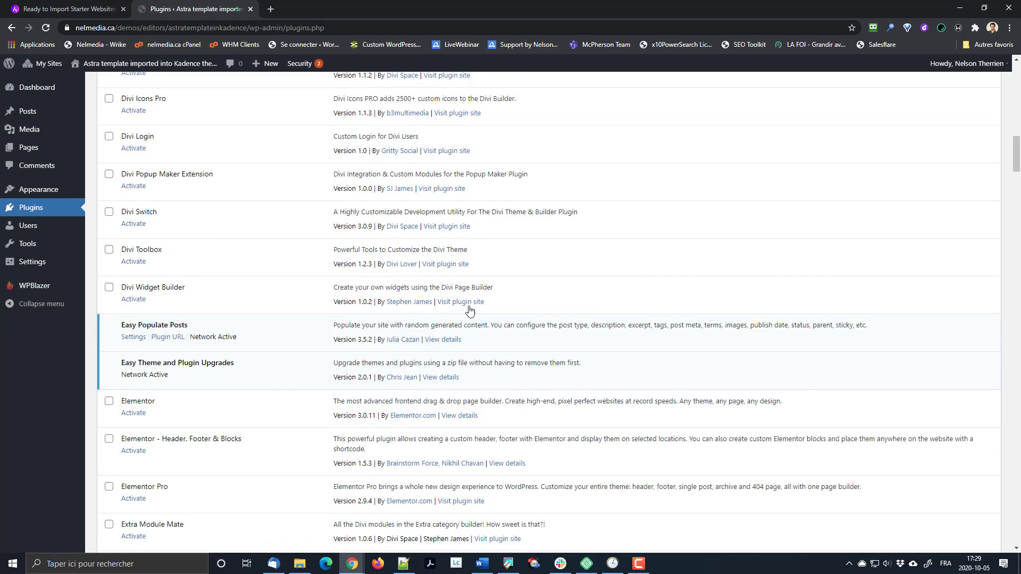
scroll(259, 359, up, 7)
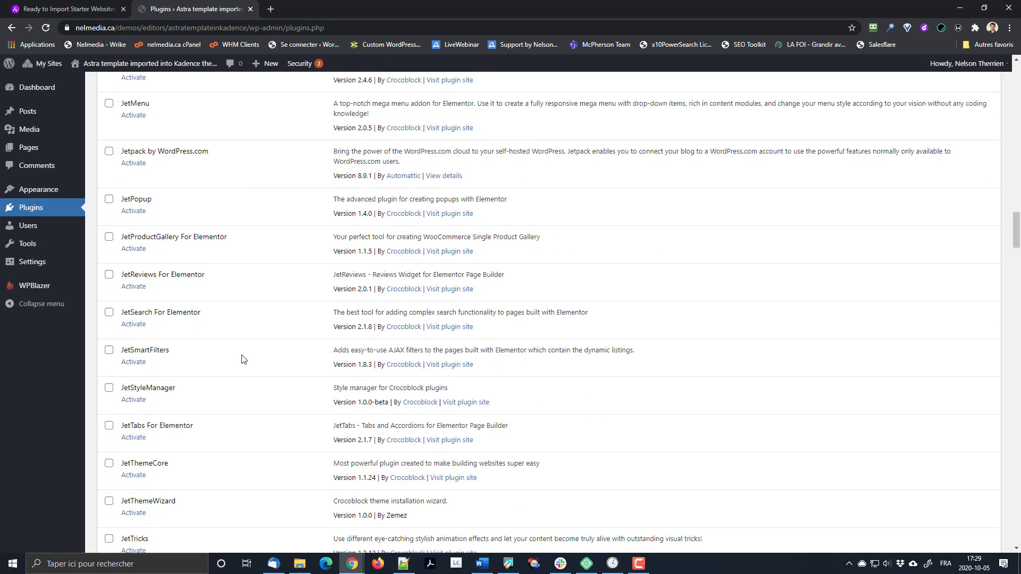
scroll(187, 303, down, 7)
scroll(187, 303, down, 20)
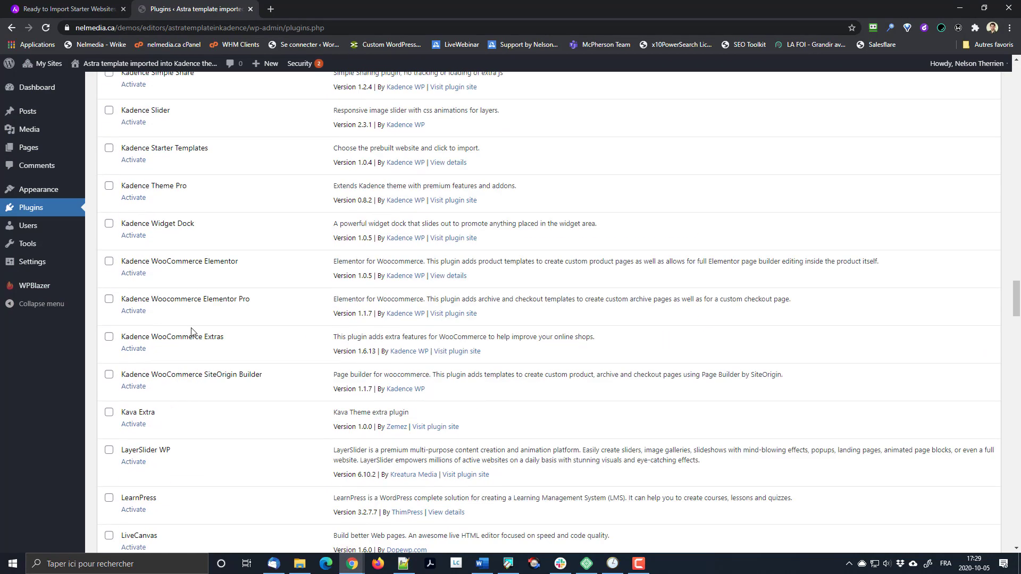
scroll(177, 367, down, 20)
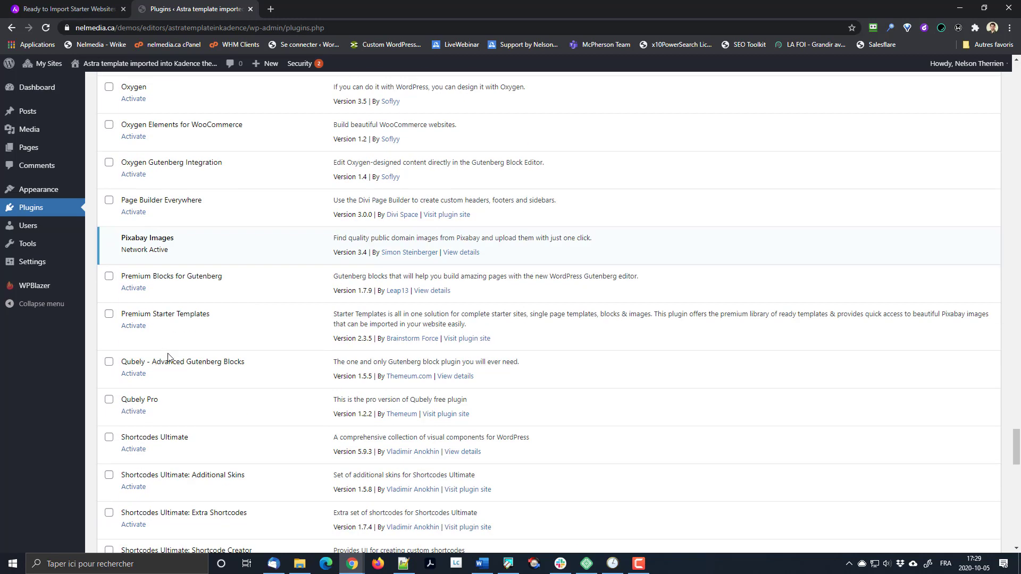
click(134, 329)
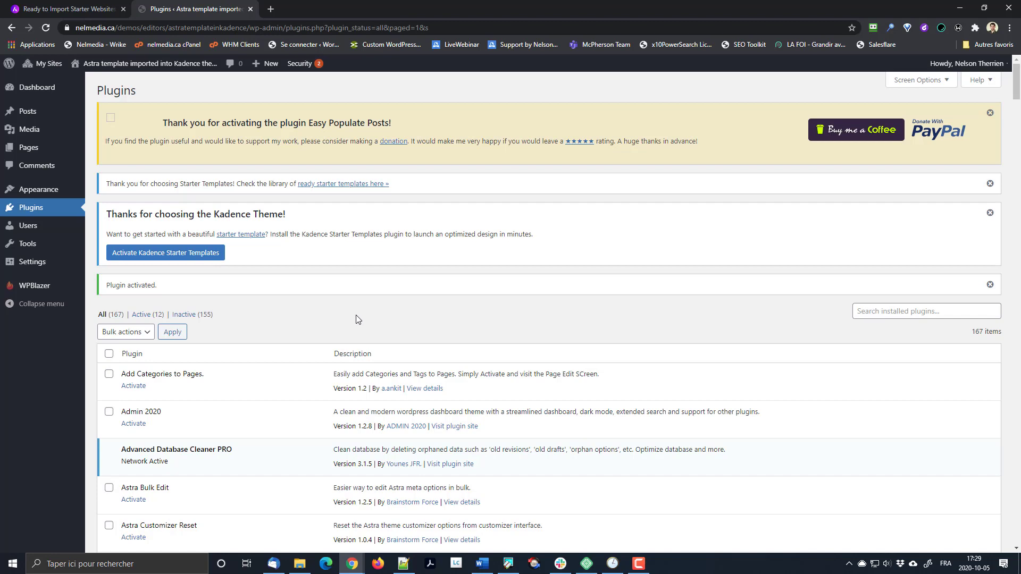
Open the starter templates library with Elementor as the page builder and open the Mountain template
click(344, 184)
click(410, 341)
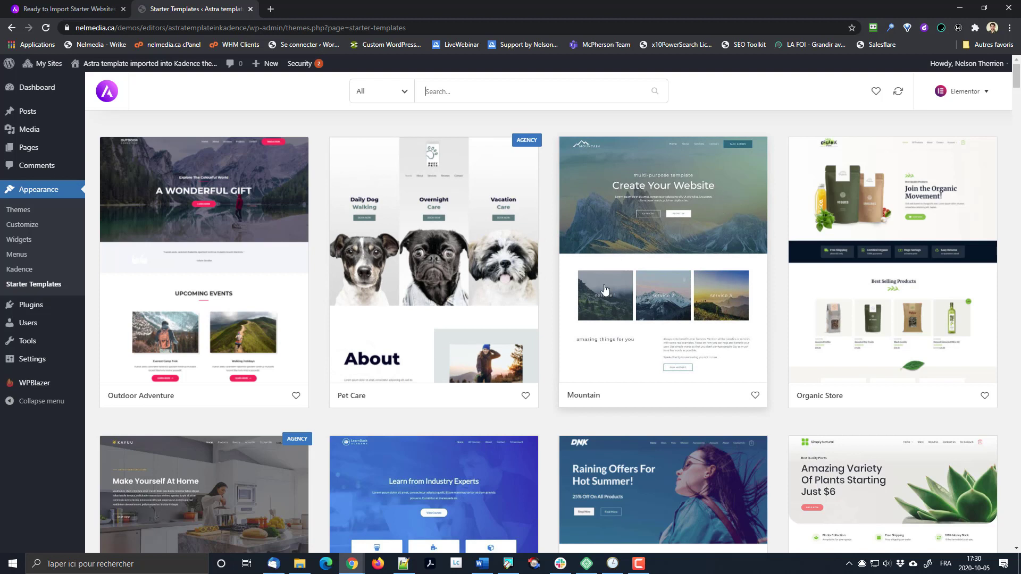
click(641, 216)
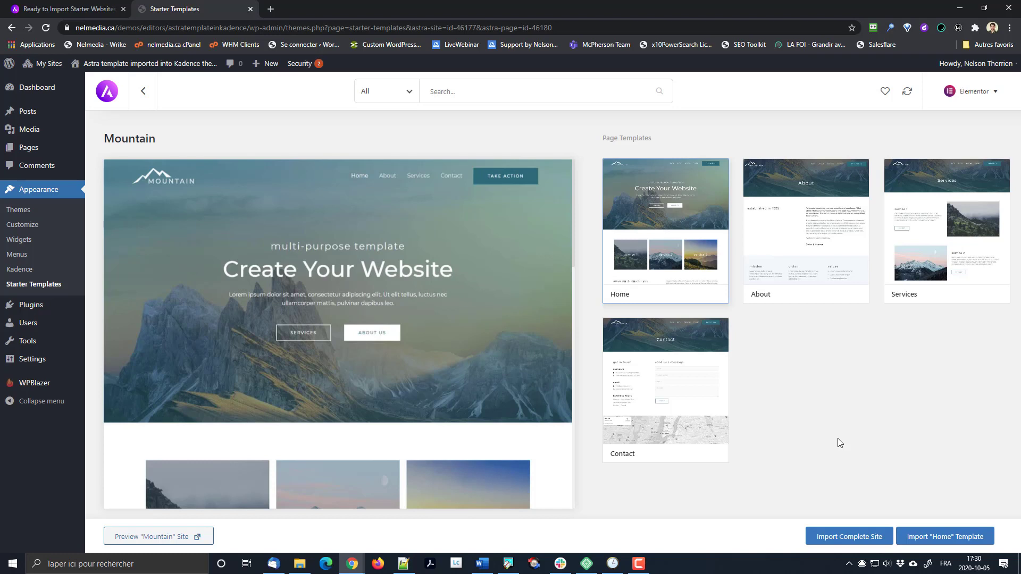
Import the complete Mountain site with its widgets and content, leaving out the installation and activation of the Astra theme
click(848, 538)
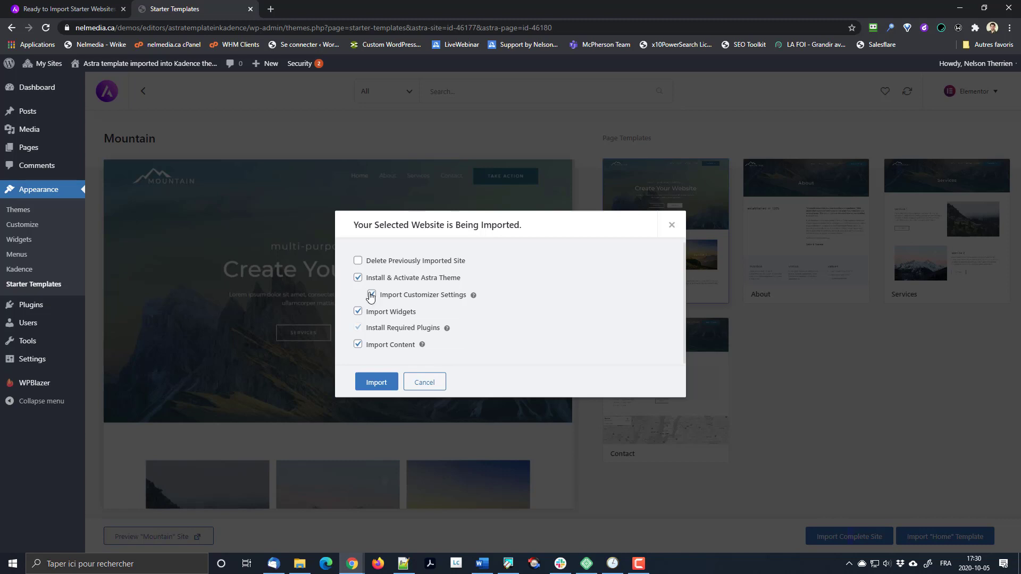
click(357, 278)
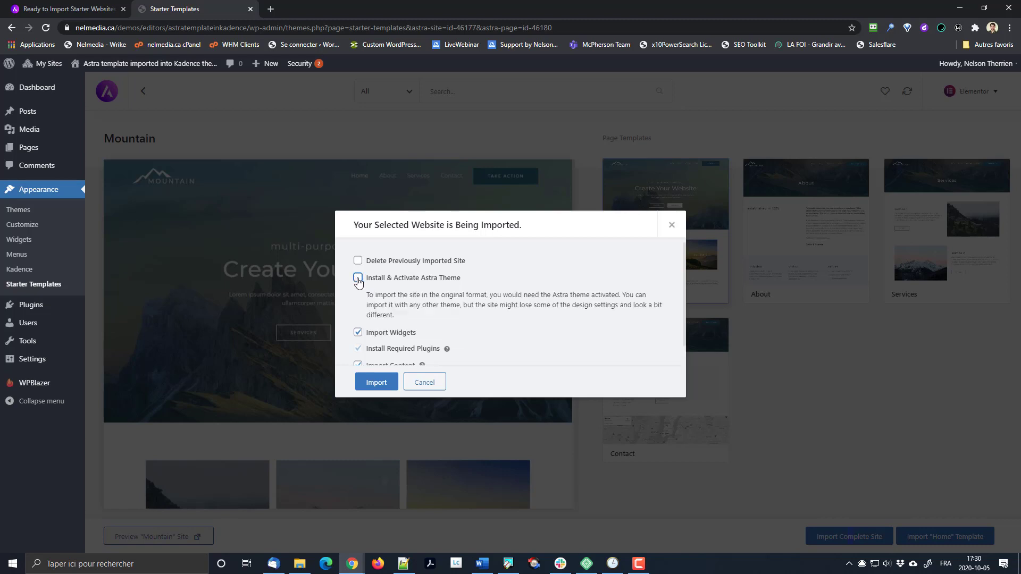
click(358, 279)
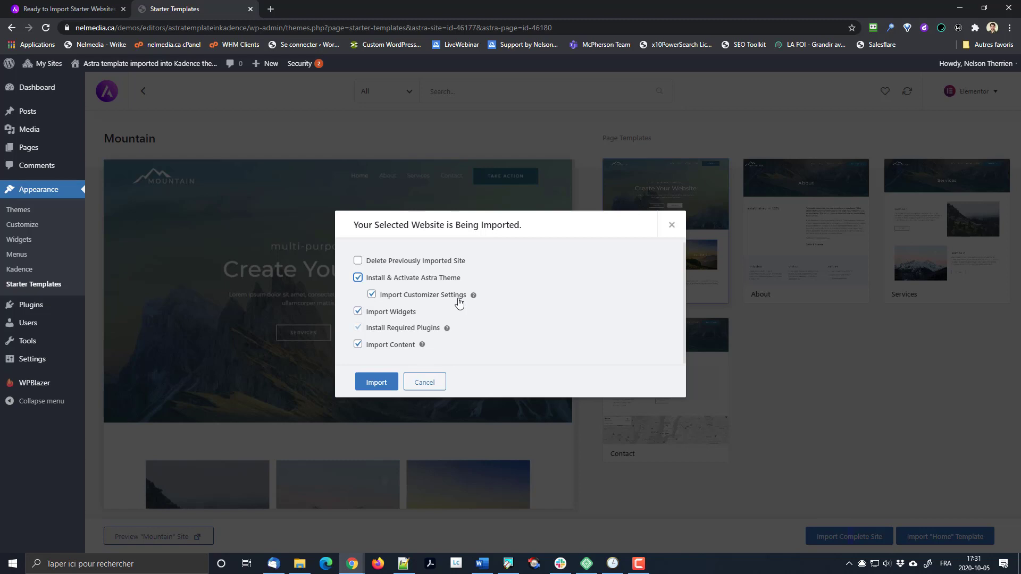
click(403, 282)
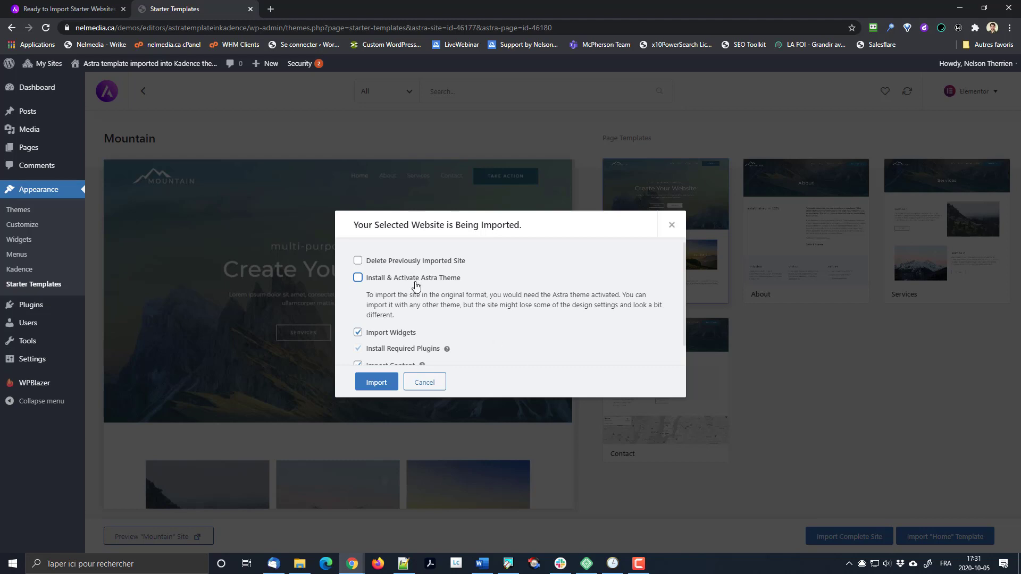
scroll(495, 306, down, 1)
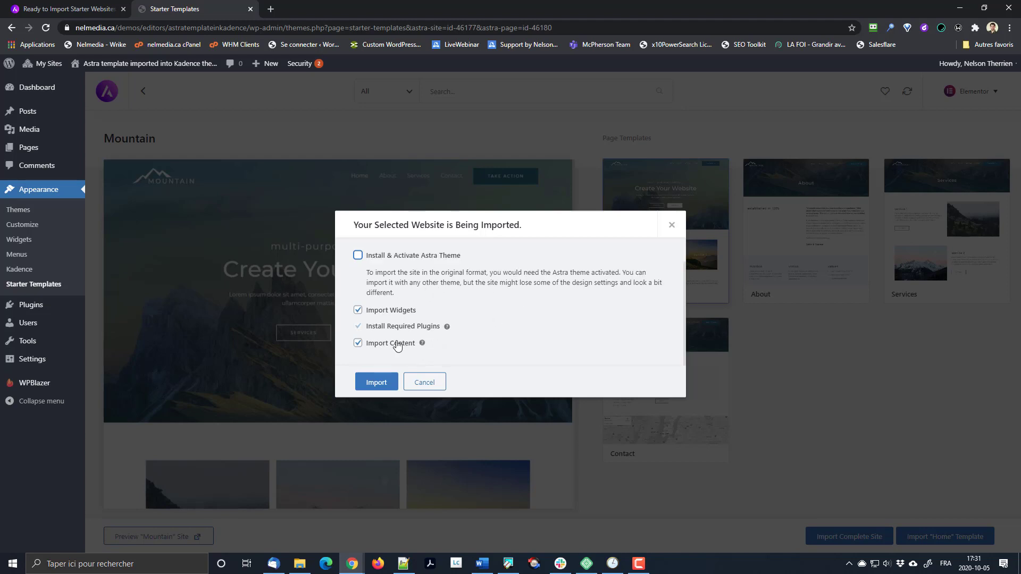
click(380, 388)
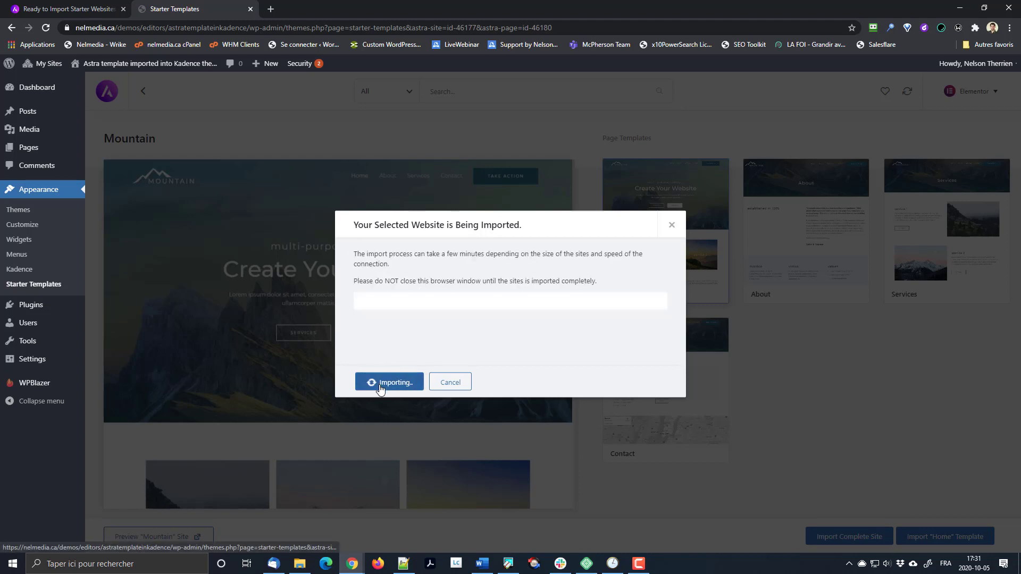
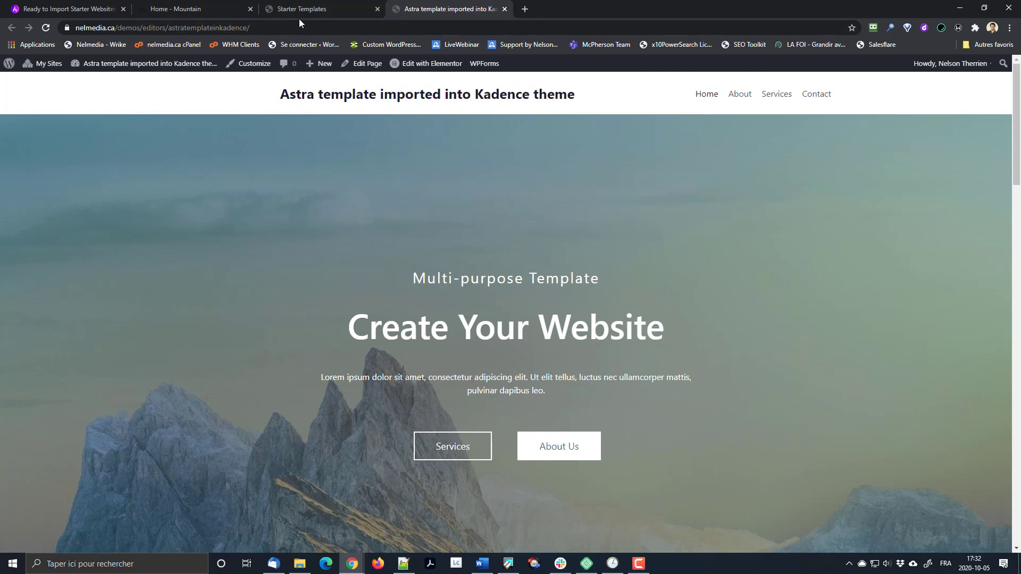
Place the imported site and the original Mountain demo in side-by-side windows and compare the header, hero and services sections
scroll(376, 189, down, 2)
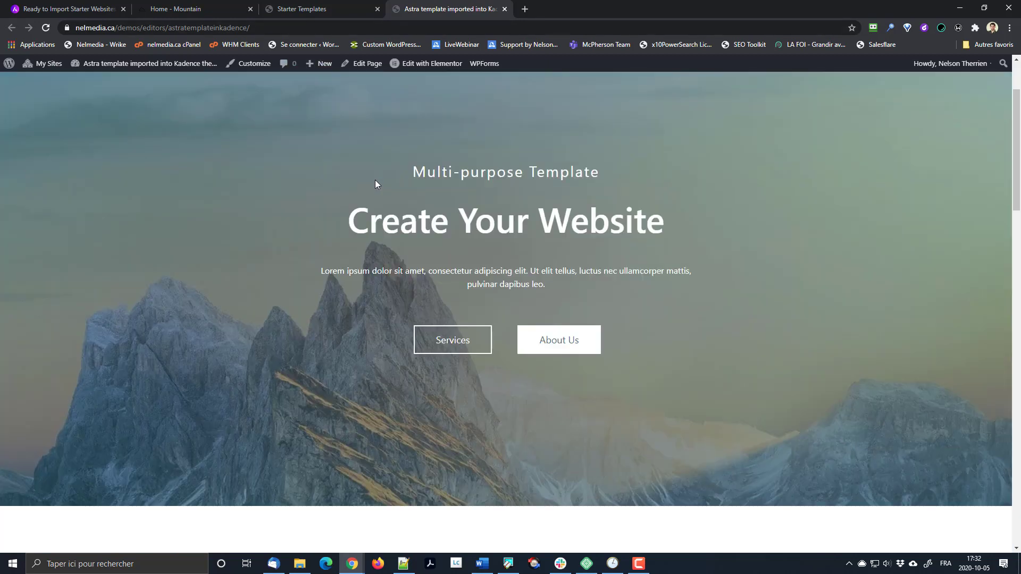
scroll(375, 180, up, 2)
drag(224, 7, 1020, 125)
click(95, 129)
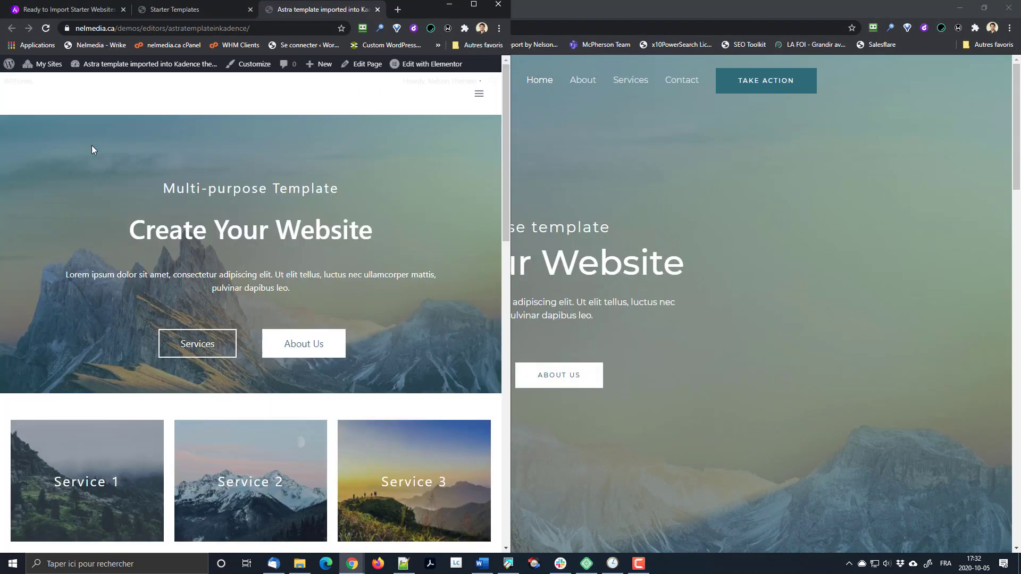
drag(604, 5, 1020, 127)
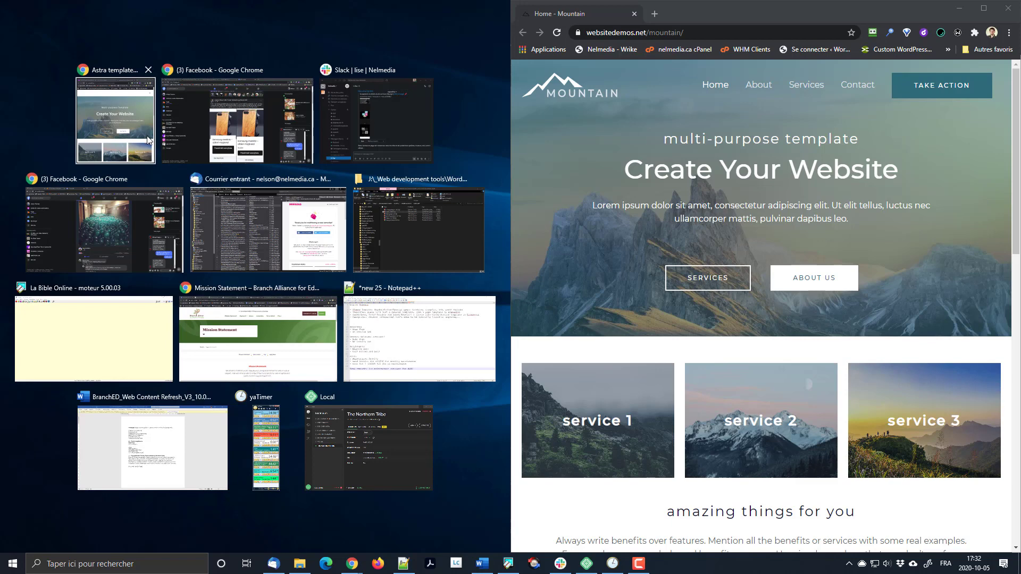
click(141, 120)
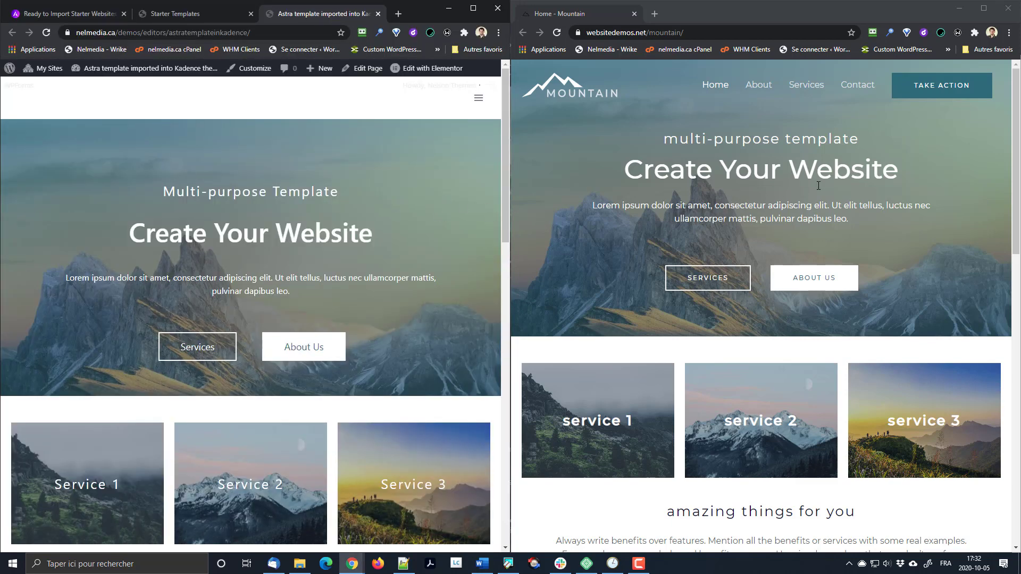
scroll(818, 186, down, 3)
scroll(818, 186, up, 3)
scroll(384, 321, down, 1)
scroll(385, 319, down, 1)
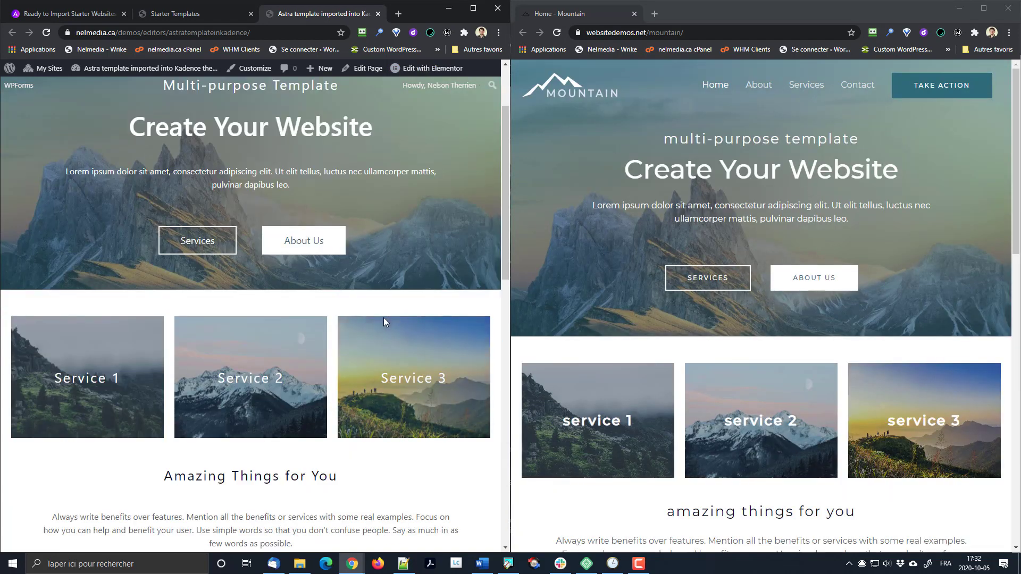
Compare the imported site with the original Mountain demo from the services section through the call to action, gallery and footer
scroll(406, 226, up, 2)
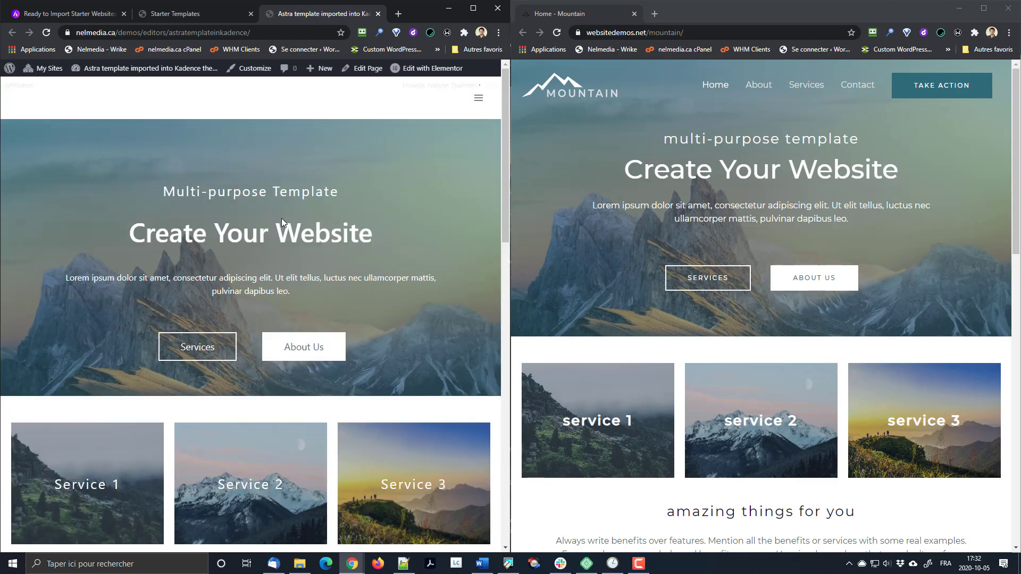
scroll(282, 222, down, 5)
scroll(694, 250, down, 4)
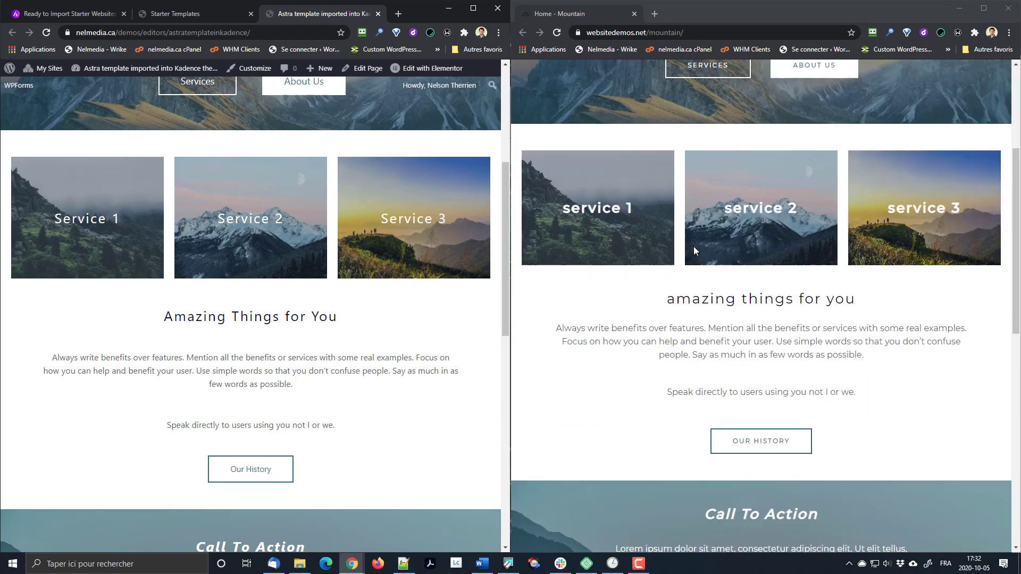
scroll(555, 285, up, 1)
scroll(266, 213, up, 1)
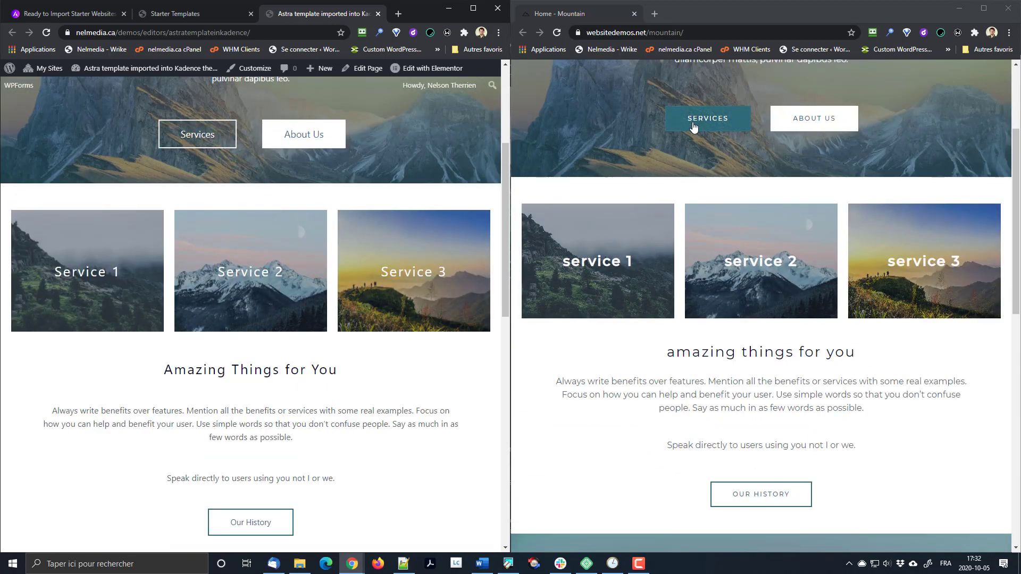
scroll(337, 388, down, 2)
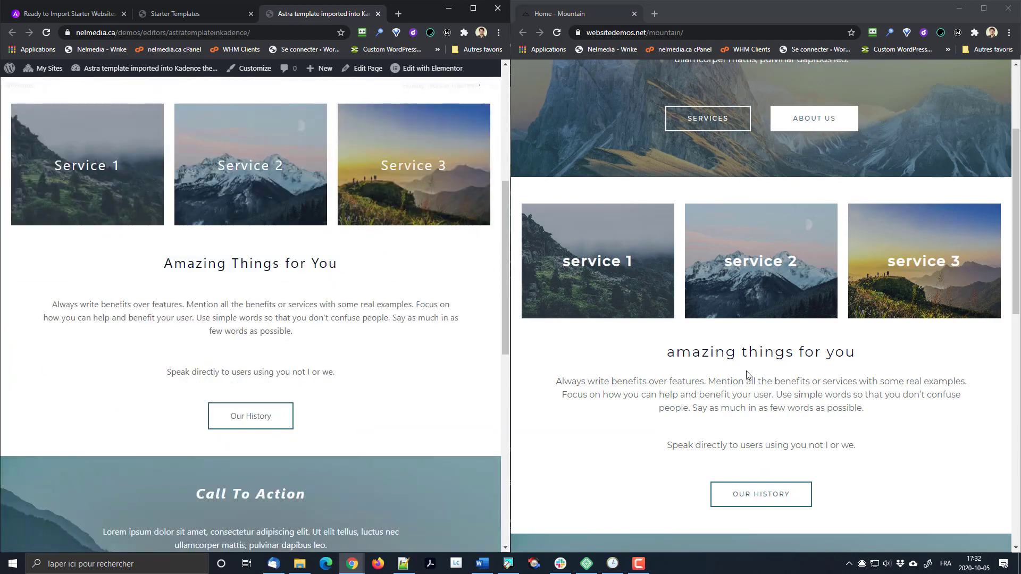
scroll(746, 372, down, 4)
scroll(429, 393, down, 5)
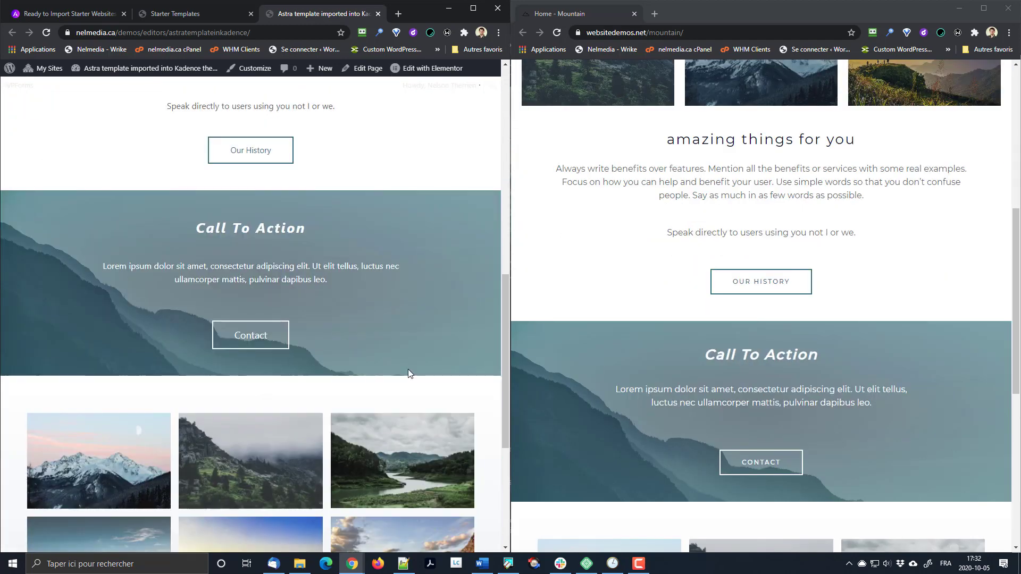
scroll(700, 336, down, 7)
scroll(356, 348, down, 5)
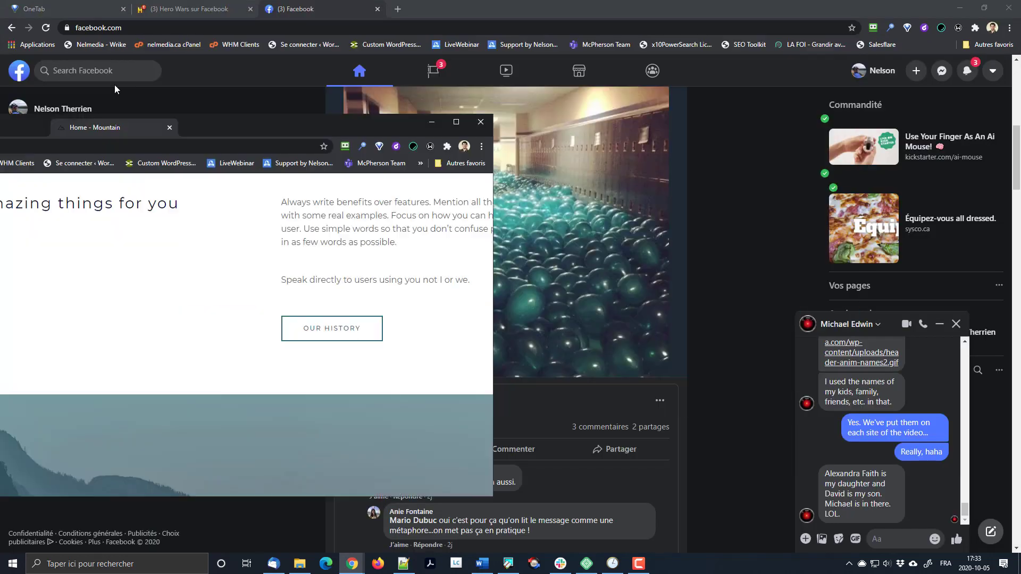
Merge the Mountain demo back into the other browser window, minimise that window and maximise the imported site's window
drag(115, 88, 324, 10)
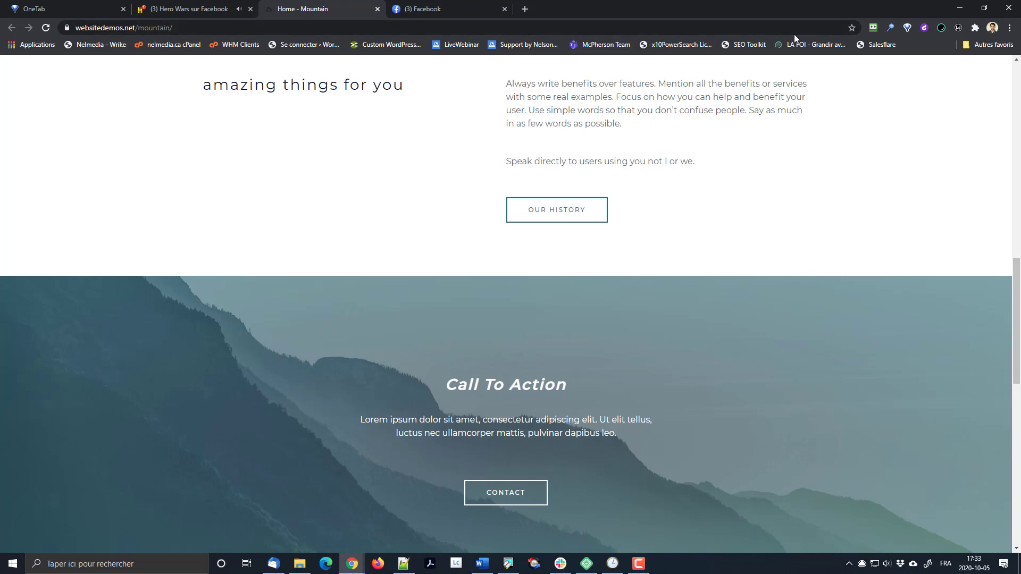
click(964, 7)
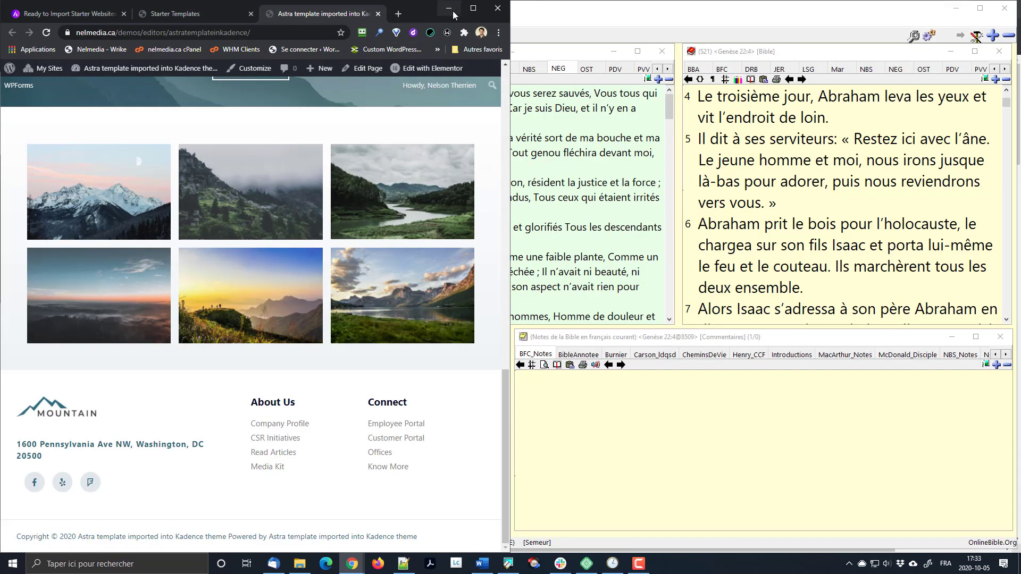
click(472, 8)
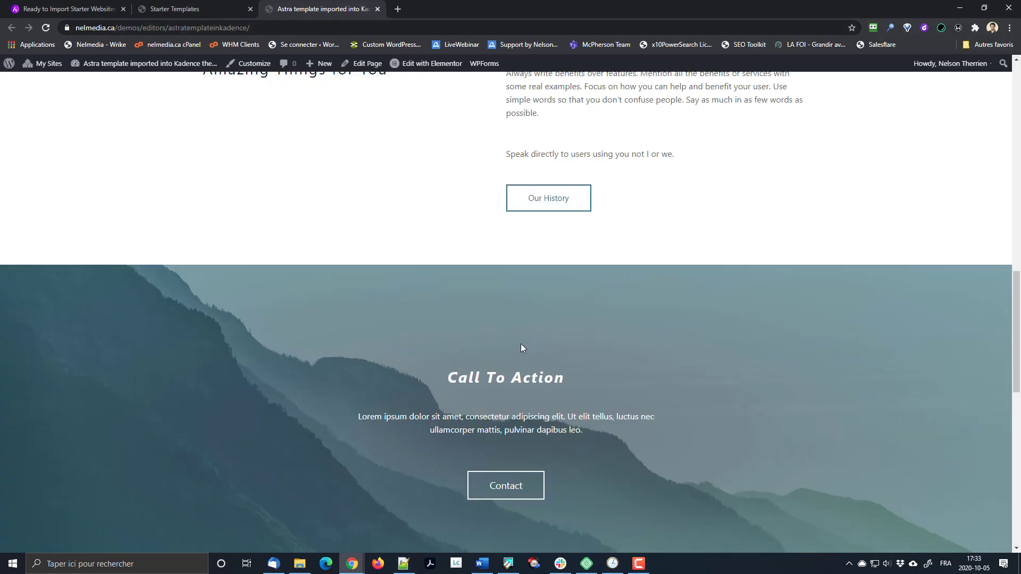
Open the imported site's theme customizer, enable the transparent header and review its design options
scroll(480, 338, up, 15)
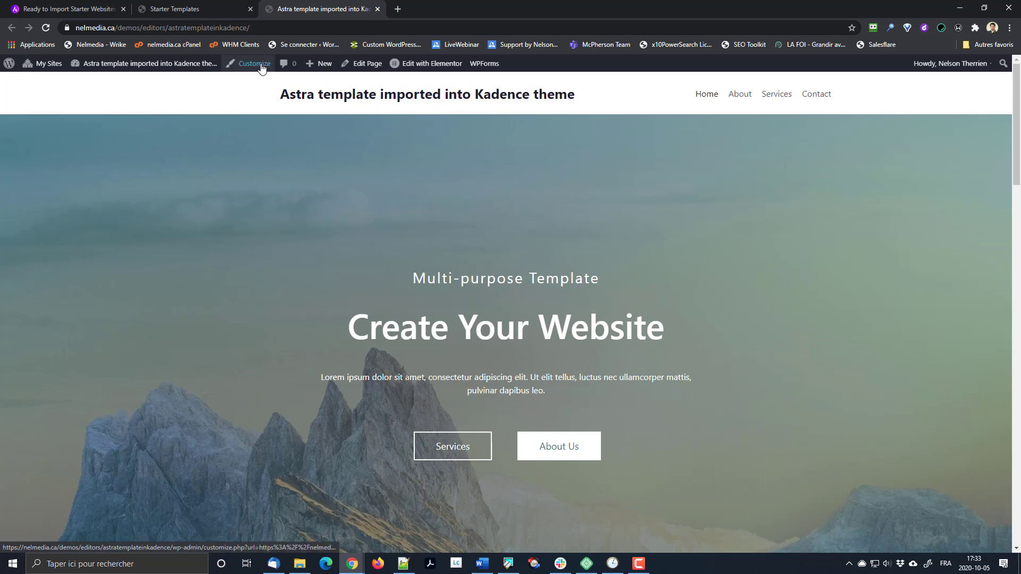
click(246, 66)
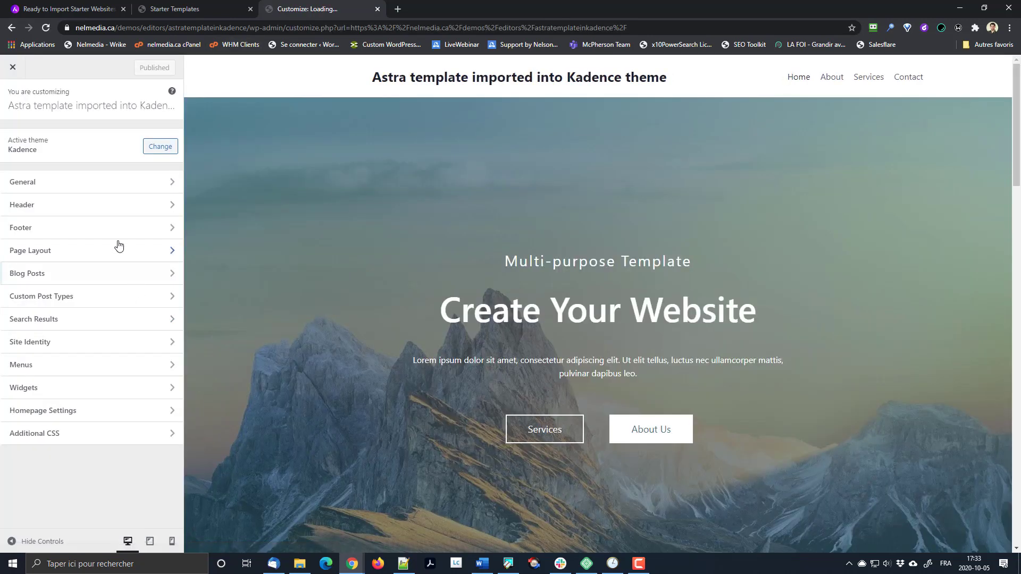
click(74, 213)
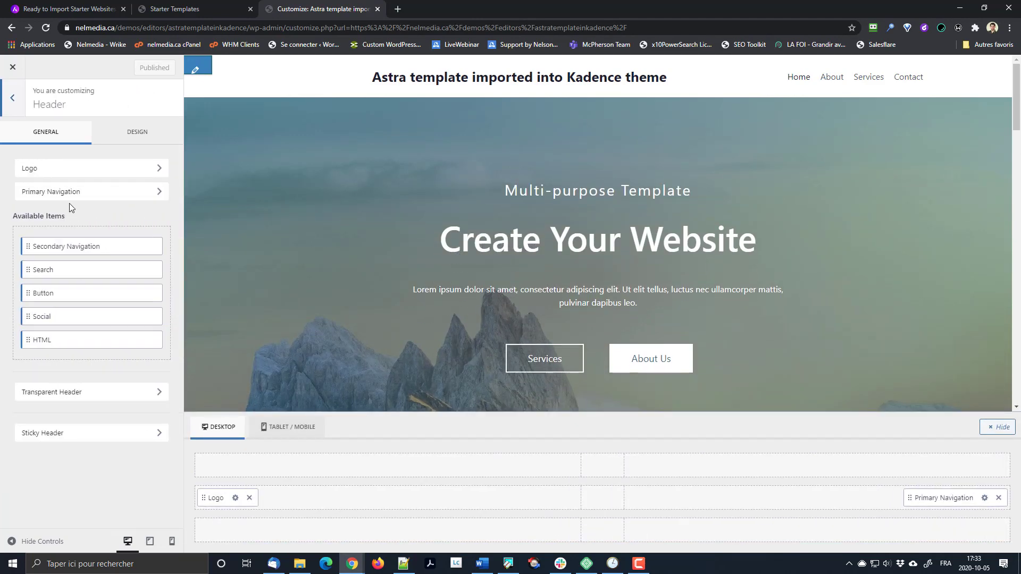
click(91, 397)
click(21, 162)
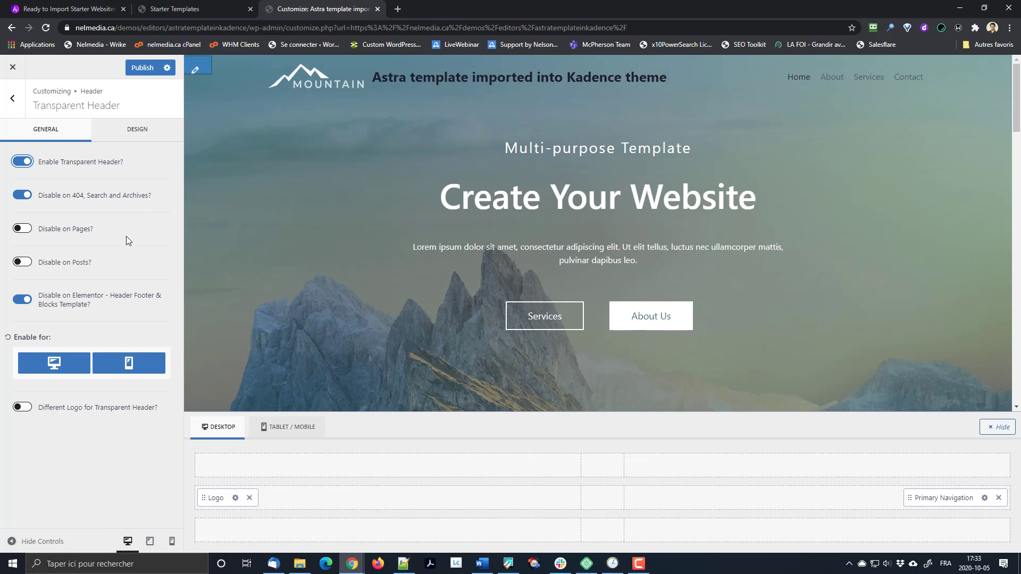
click(65, 140)
click(125, 138)
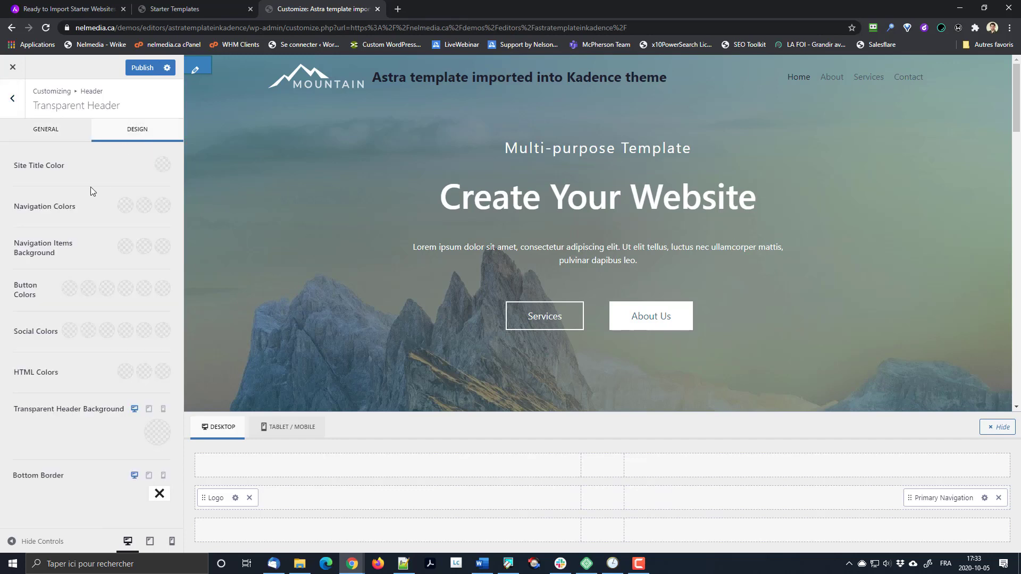
click(66, 130)
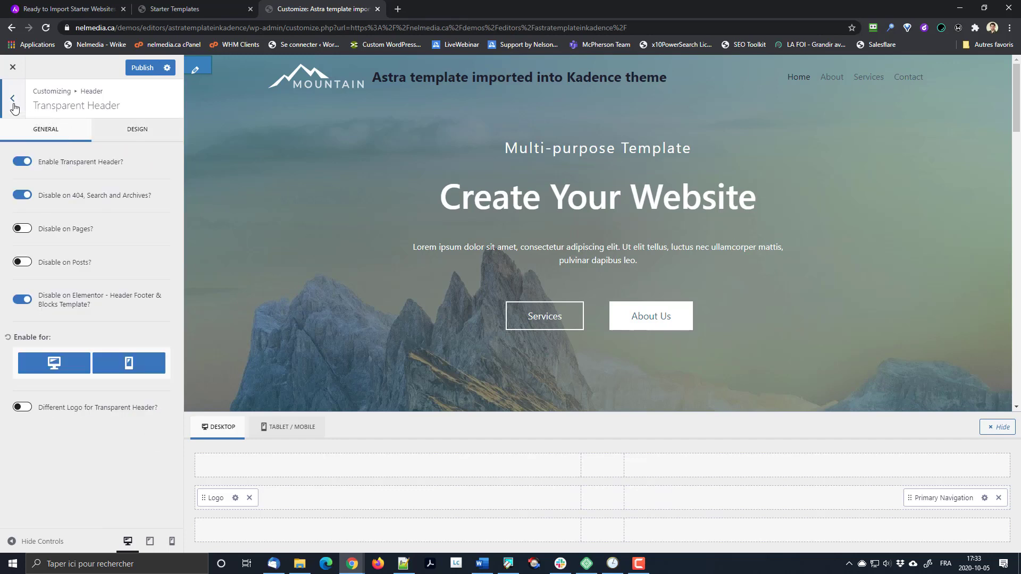
Set the header's logo layout to Logo only, leaving out the site title
click(12, 98)
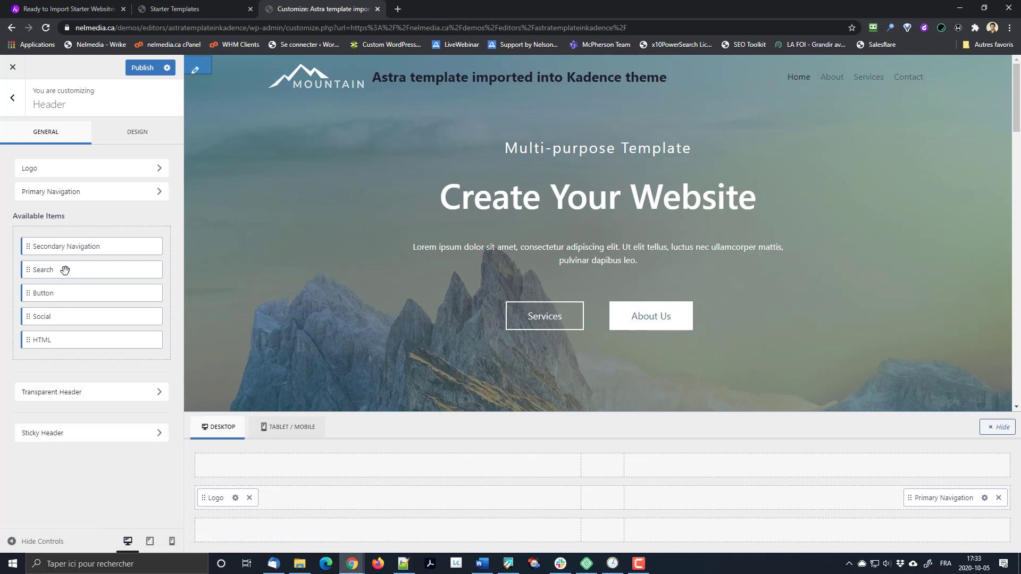
click(62, 168)
click(41, 319)
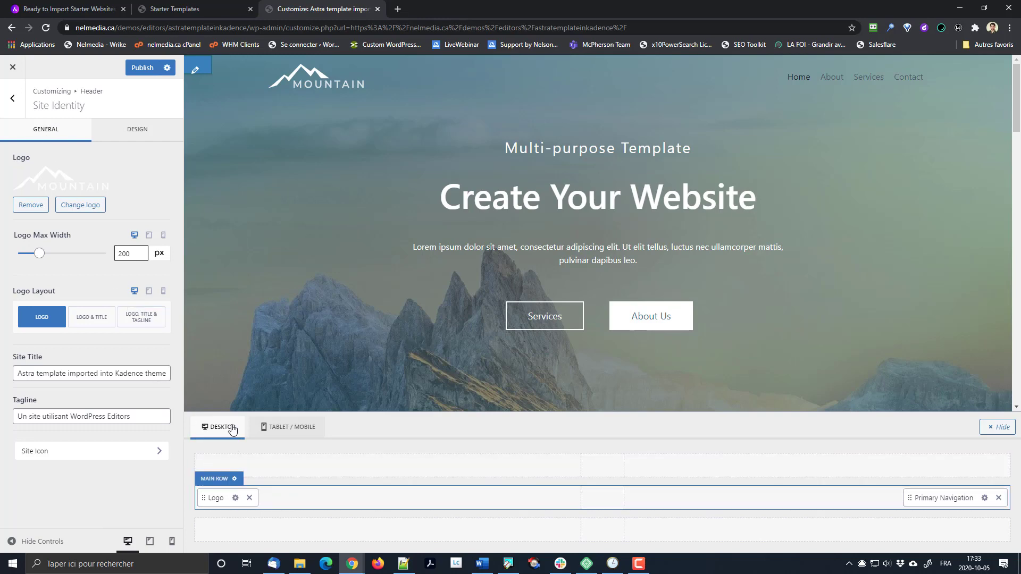
Reopen the original Mountain demo from the Astra template gallery for reference, and check the main row settings of the site's header
click(198, 8)
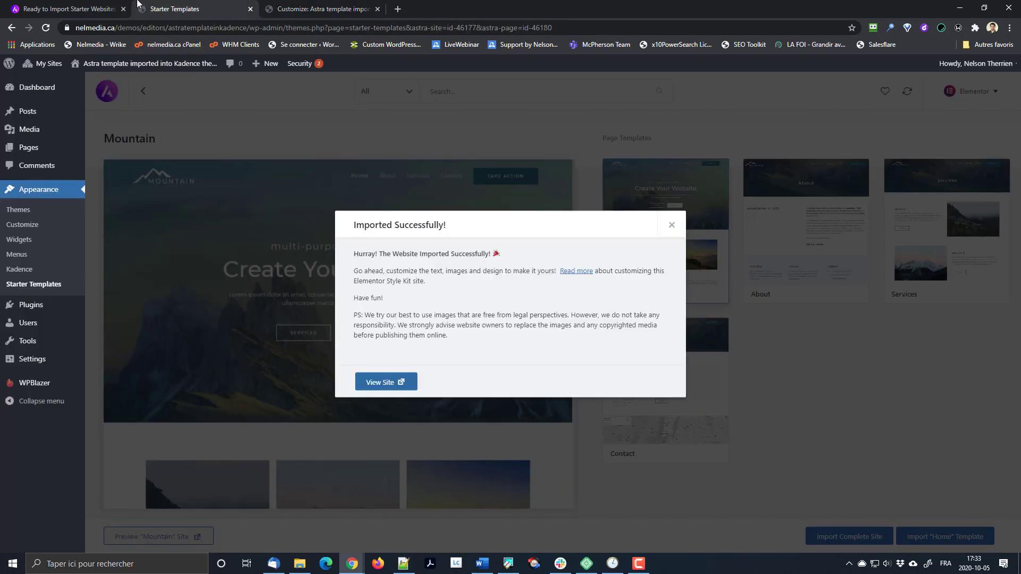
click(102, 8)
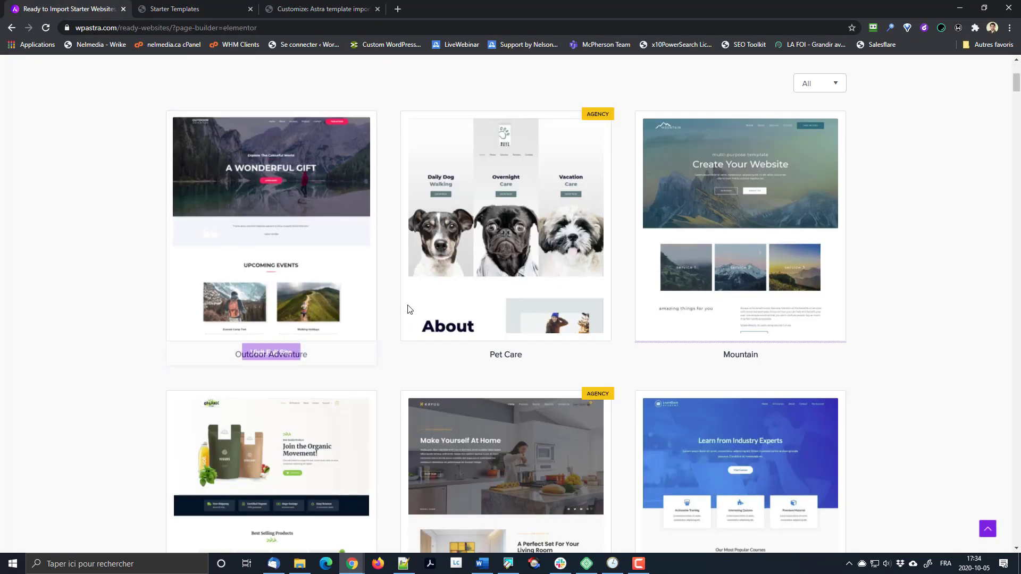
click(708, 202)
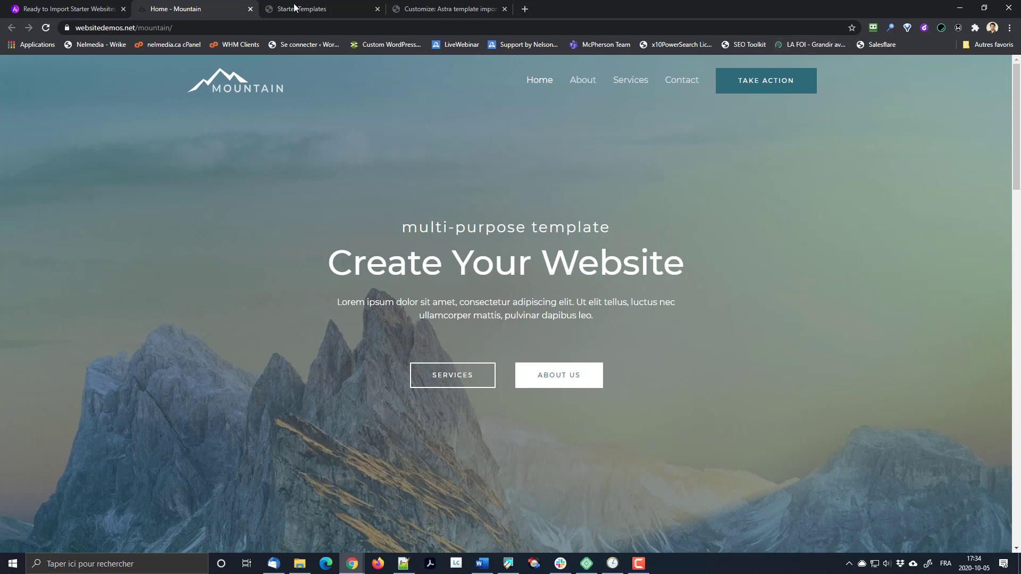
click(338, 7)
click(449, 9)
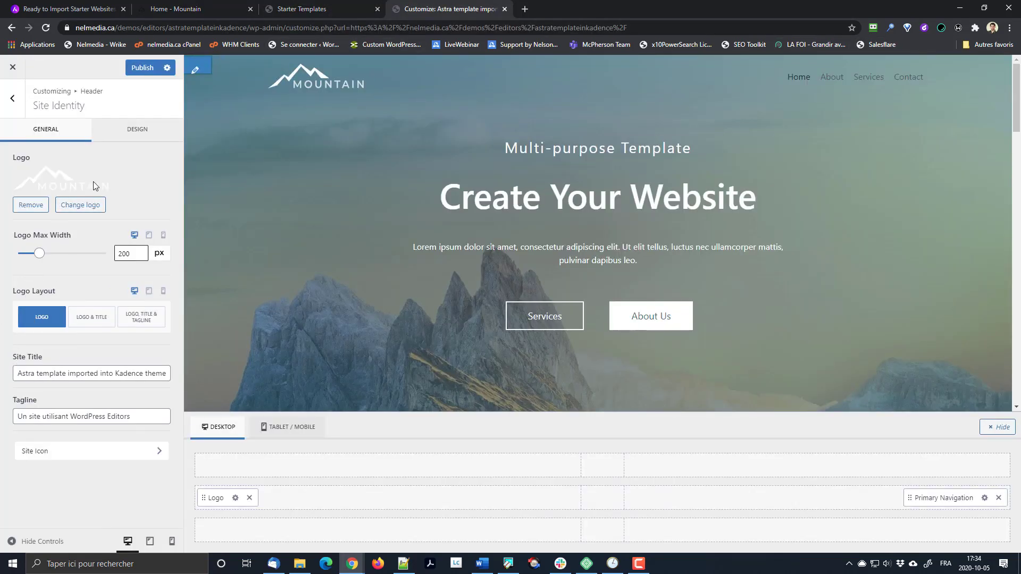
click(238, 481)
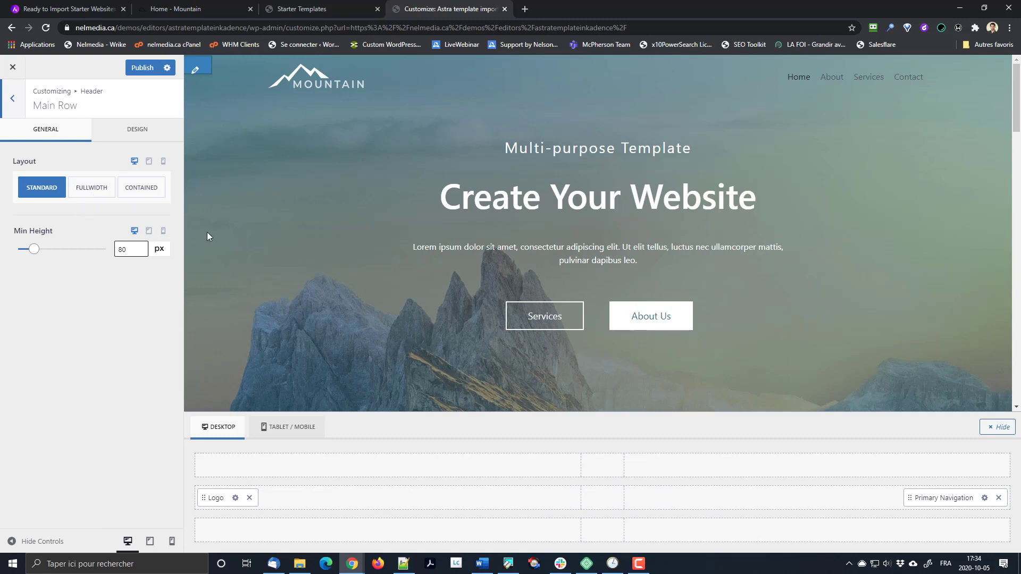
click(11, 107)
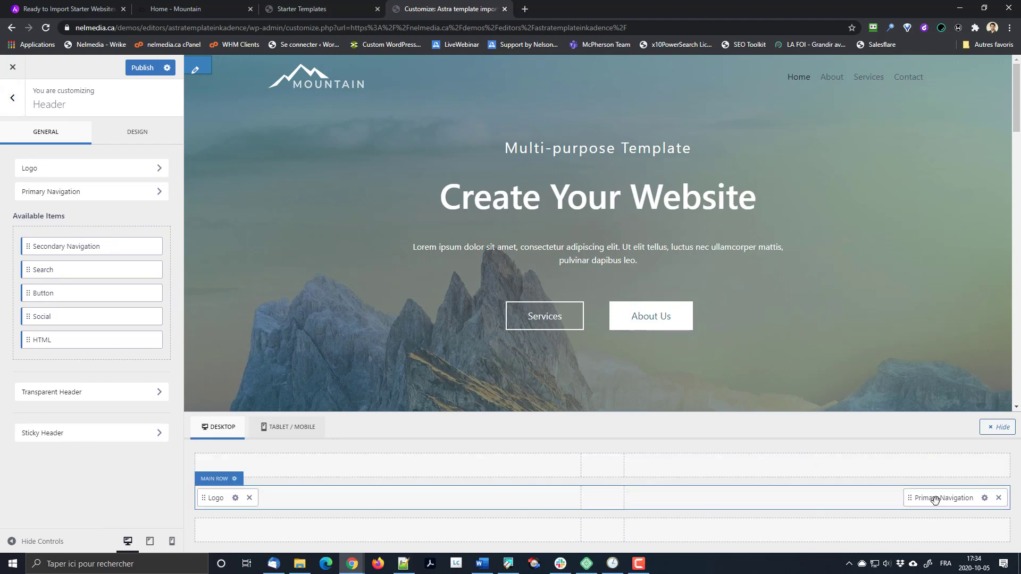
Set the initial text colour of the header's primary navigation to white (FFFFFF)
click(984, 498)
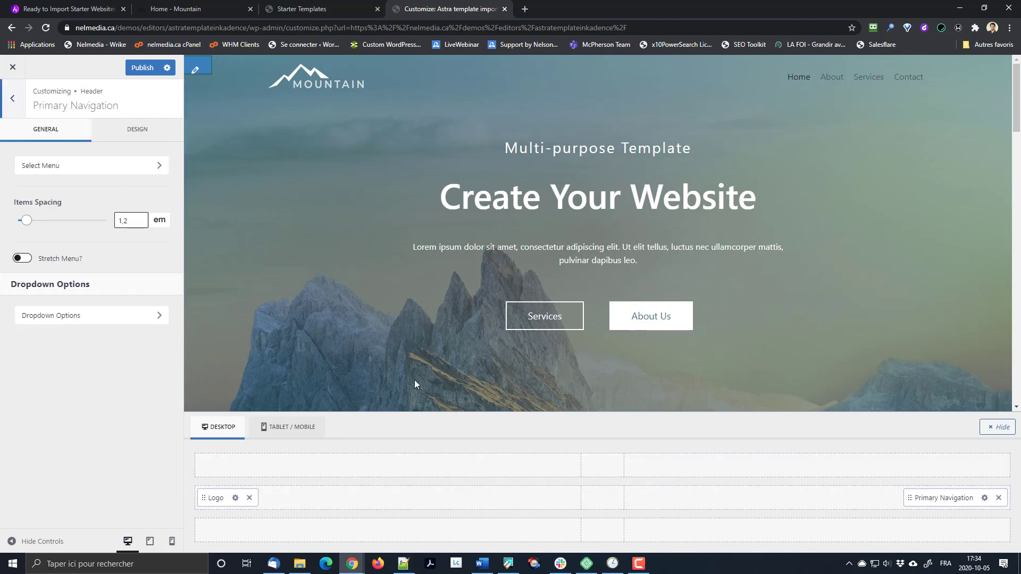
click(148, 131)
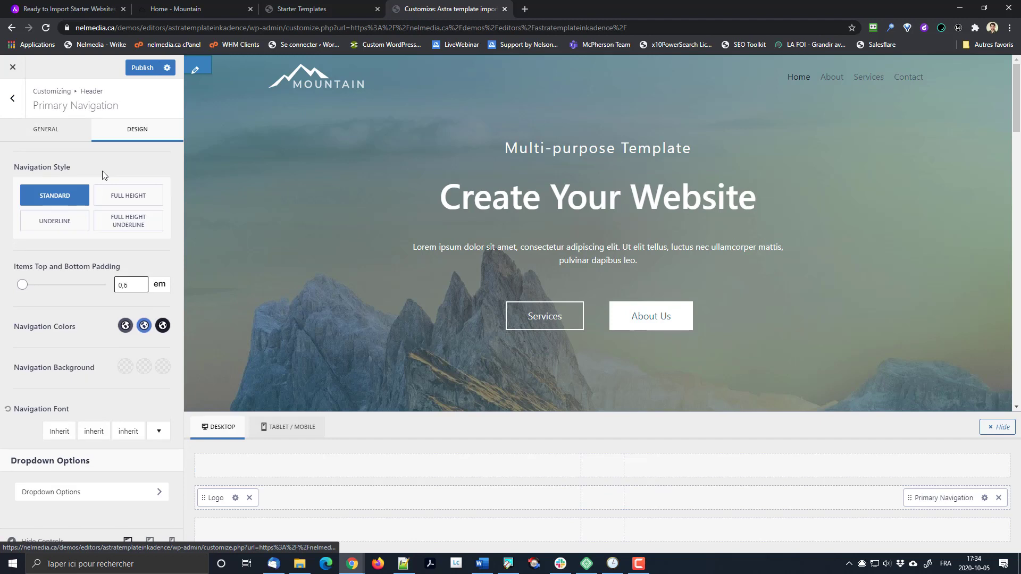
click(124, 326)
click(175, 296)
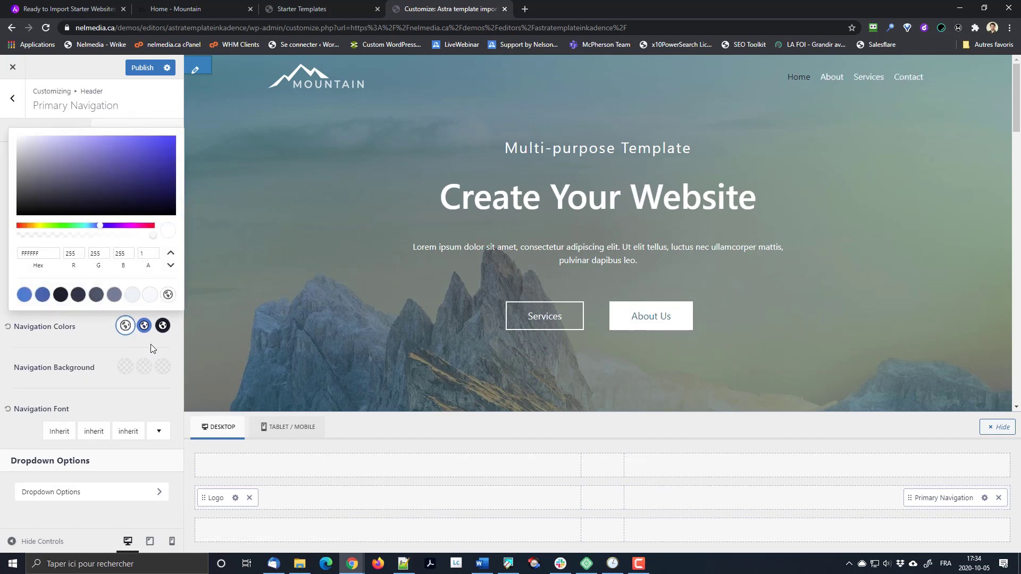
Set the primary navigation's hover and active colours to the pale grey palette swatch and return to the header settings
click(145, 325)
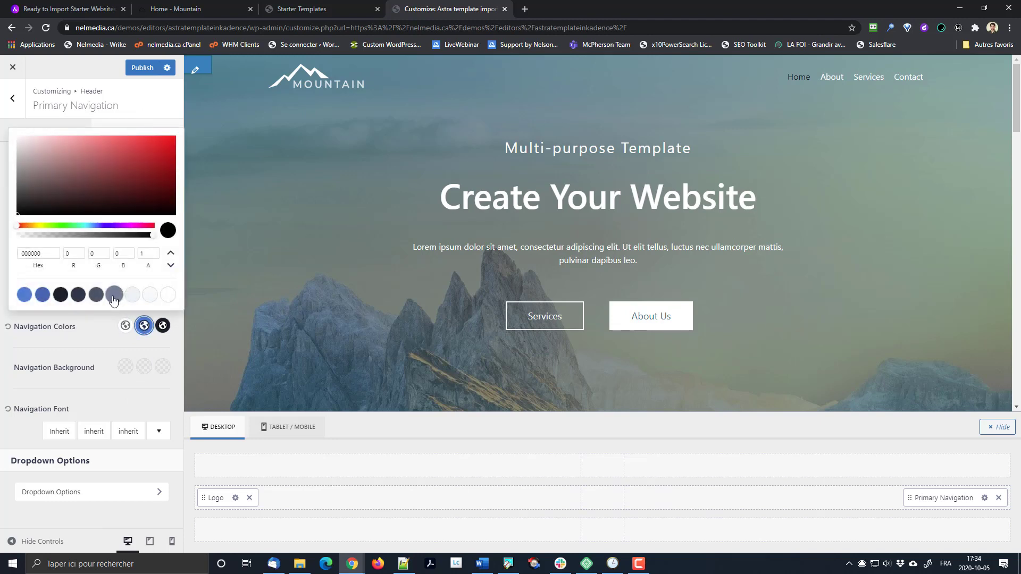
click(113, 295)
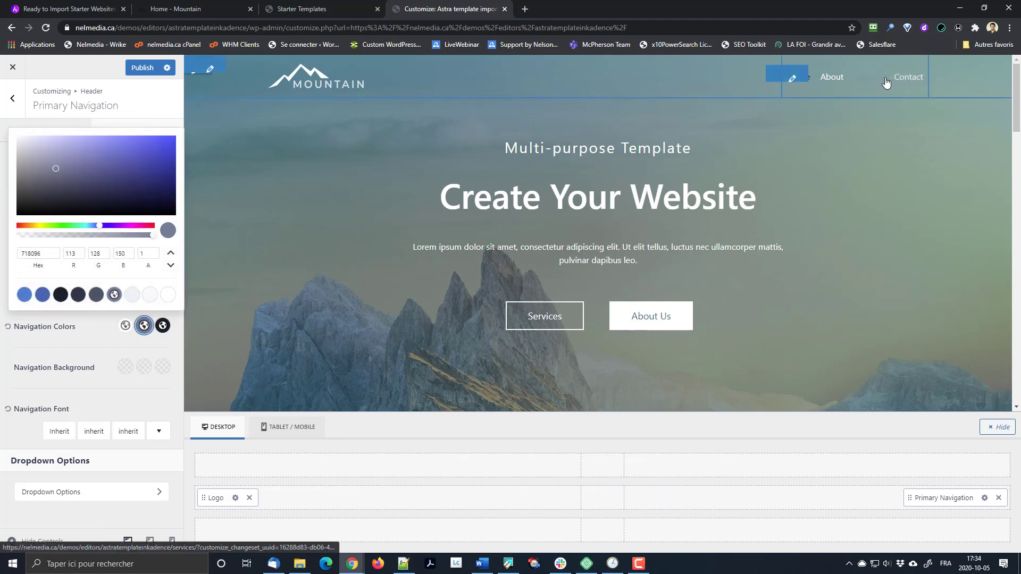
click(132, 295)
click(162, 325)
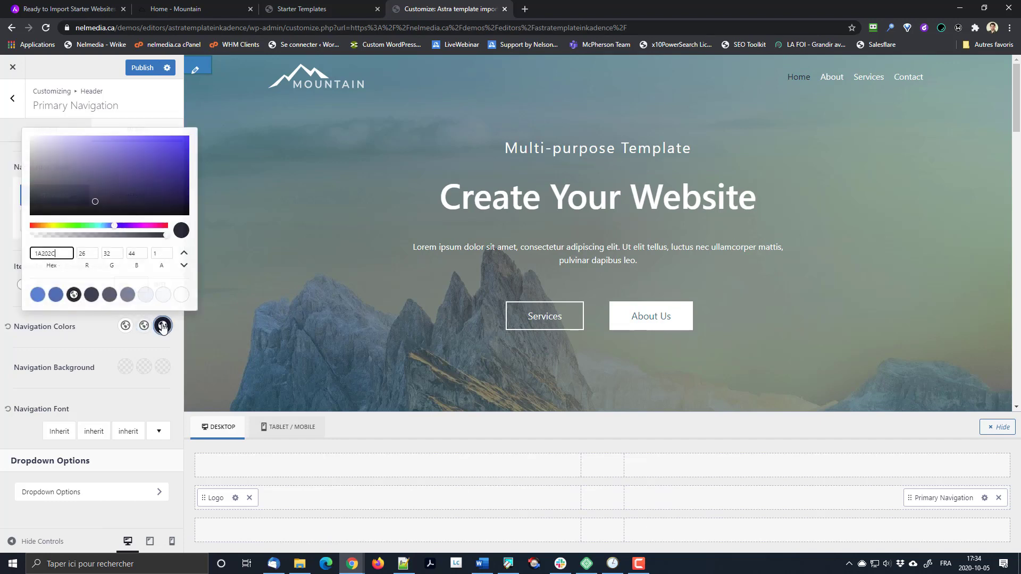
click(145, 294)
click(97, 331)
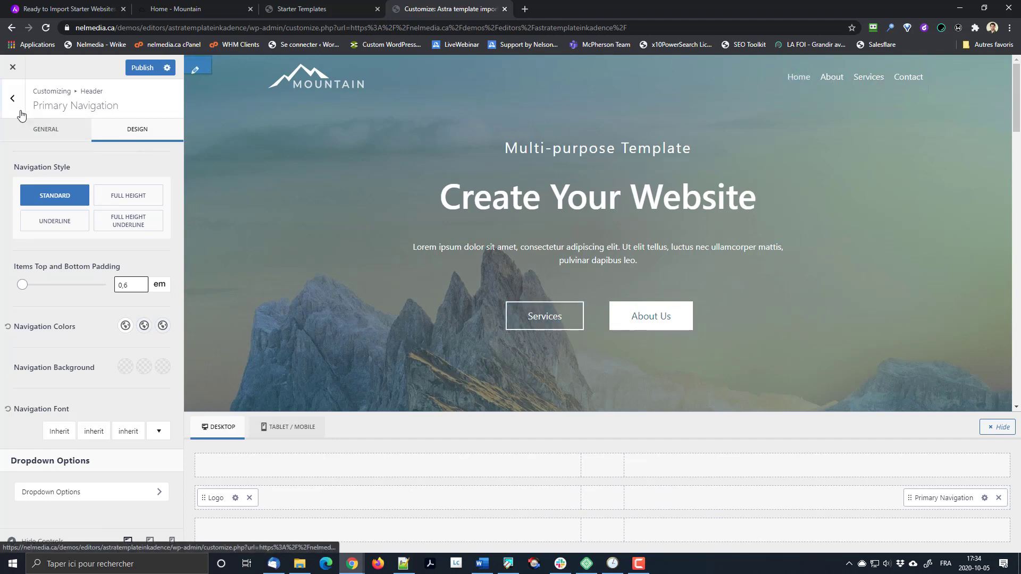
key(Escape)
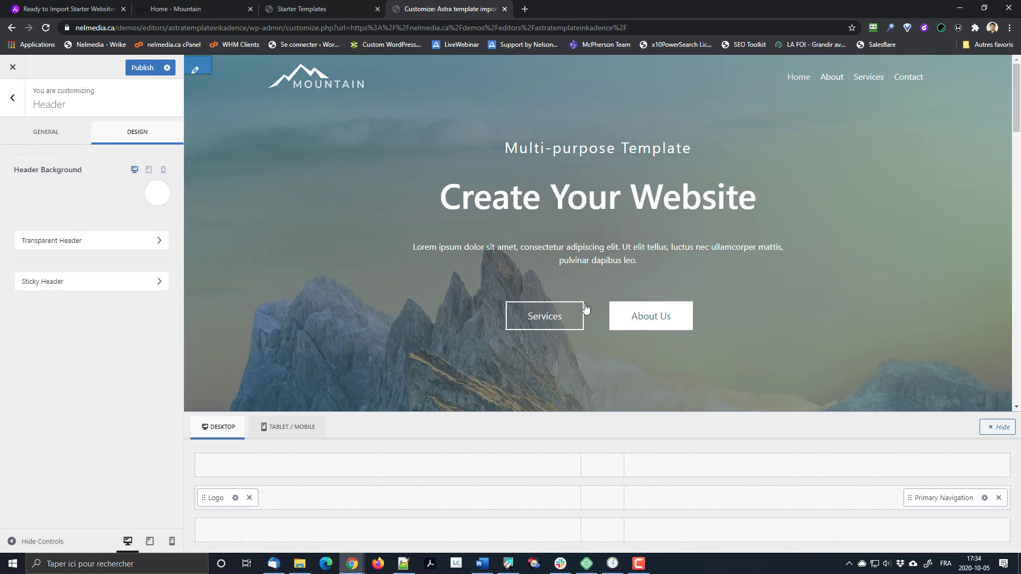
Open the general button settings and set the button font's text transform to uppercase
click(6, 96)
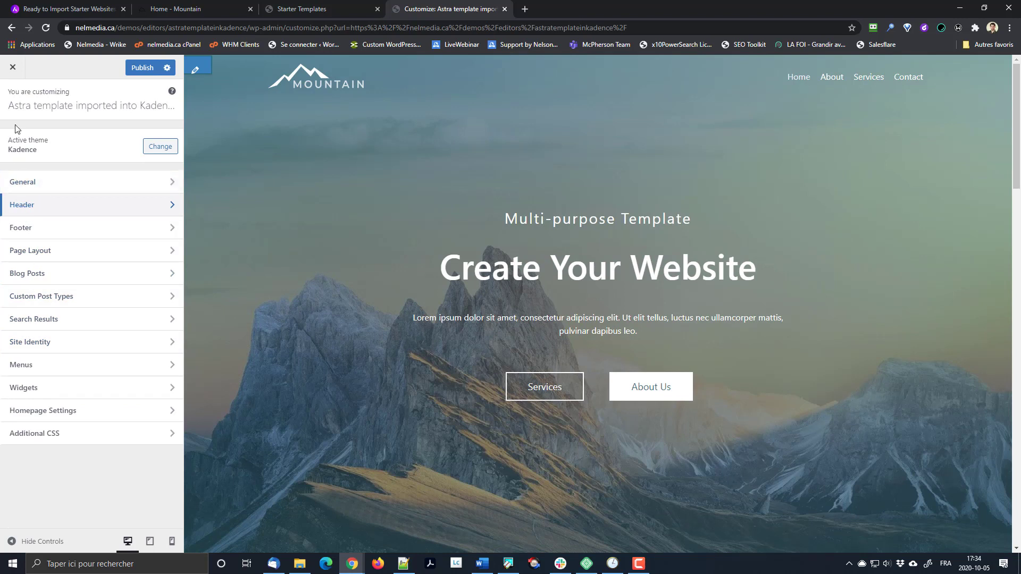
click(29, 186)
click(31, 207)
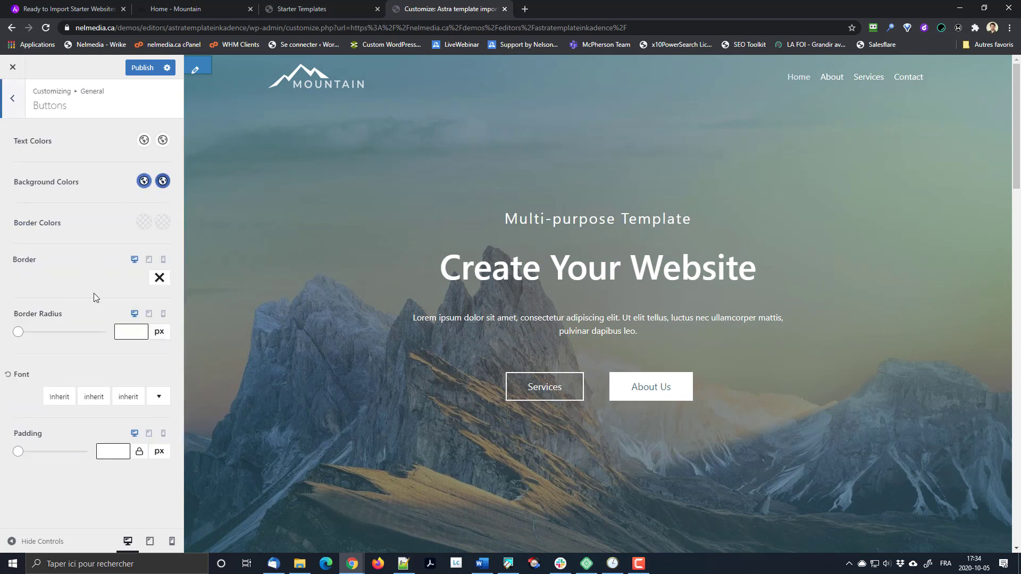
click(128, 399)
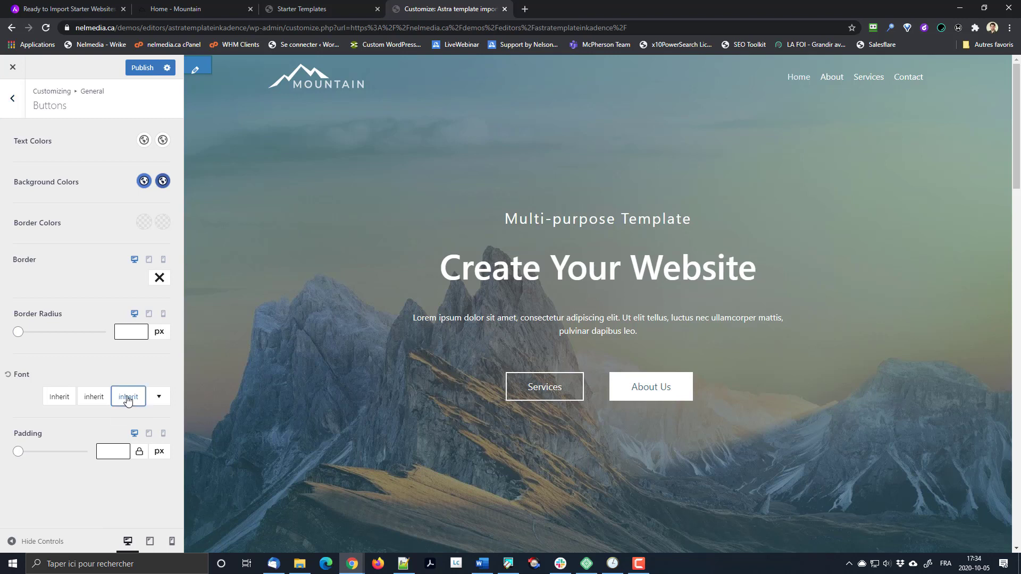
click(144, 367)
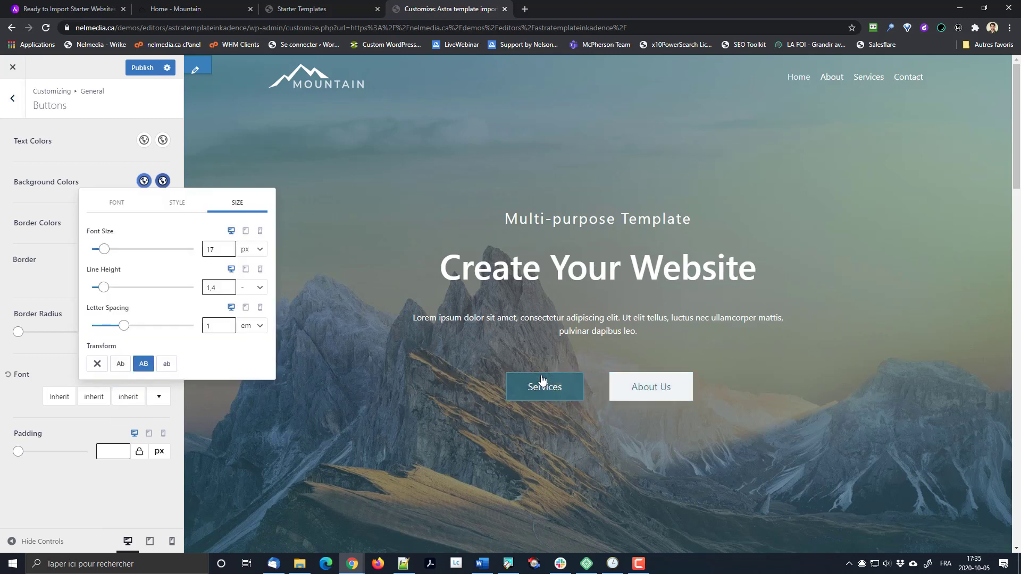
Publish the customizer changes, exit the customizer and review the live Mountain home page
click(98, 130)
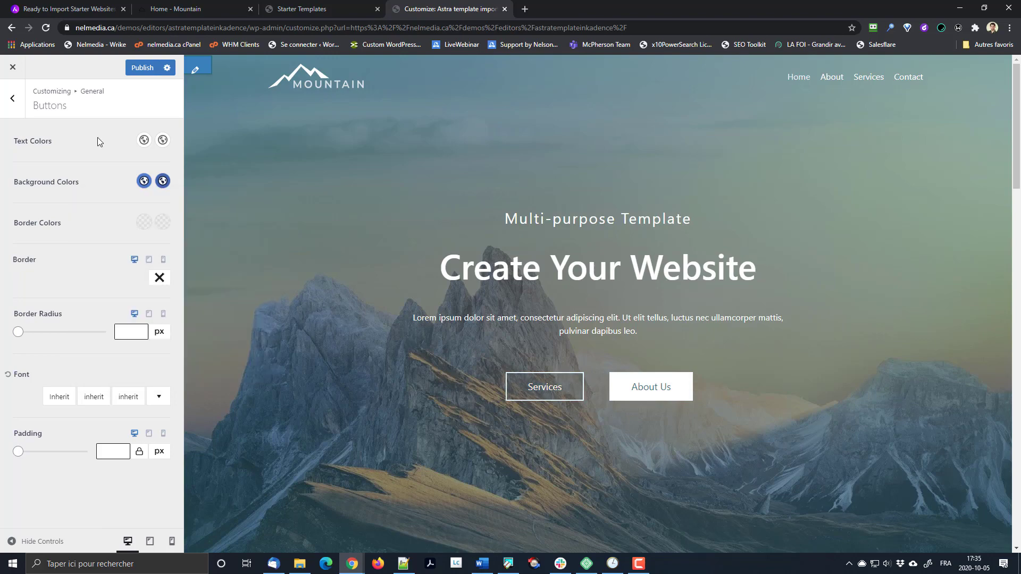
scroll(474, 289, down, 20)
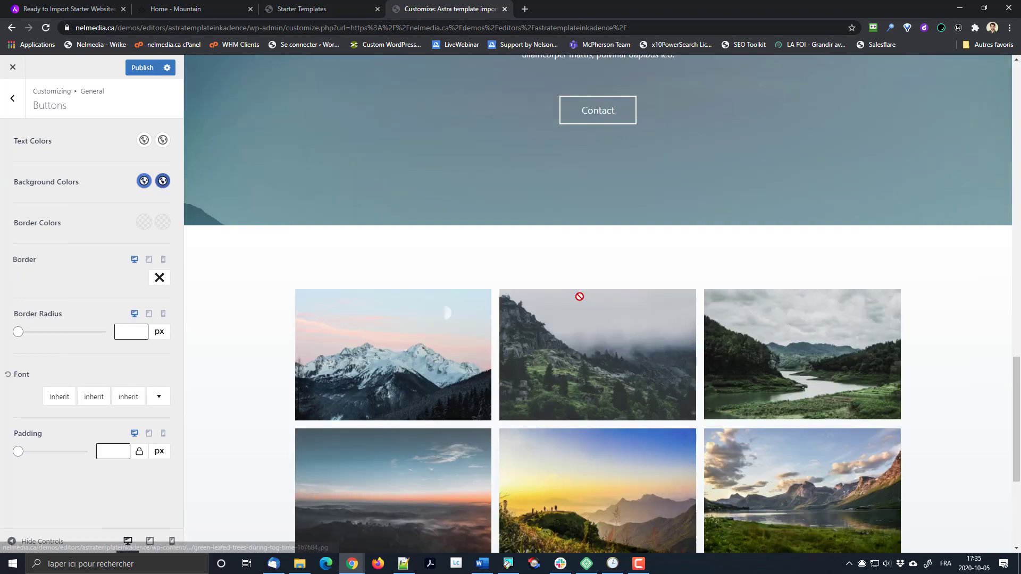
scroll(580, 307, up, 20)
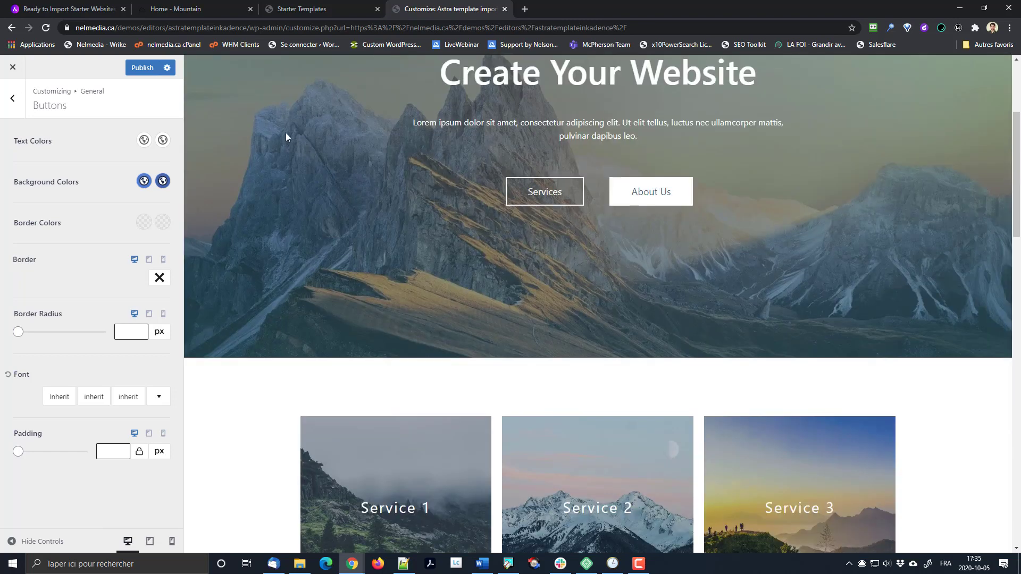
click(155, 69)
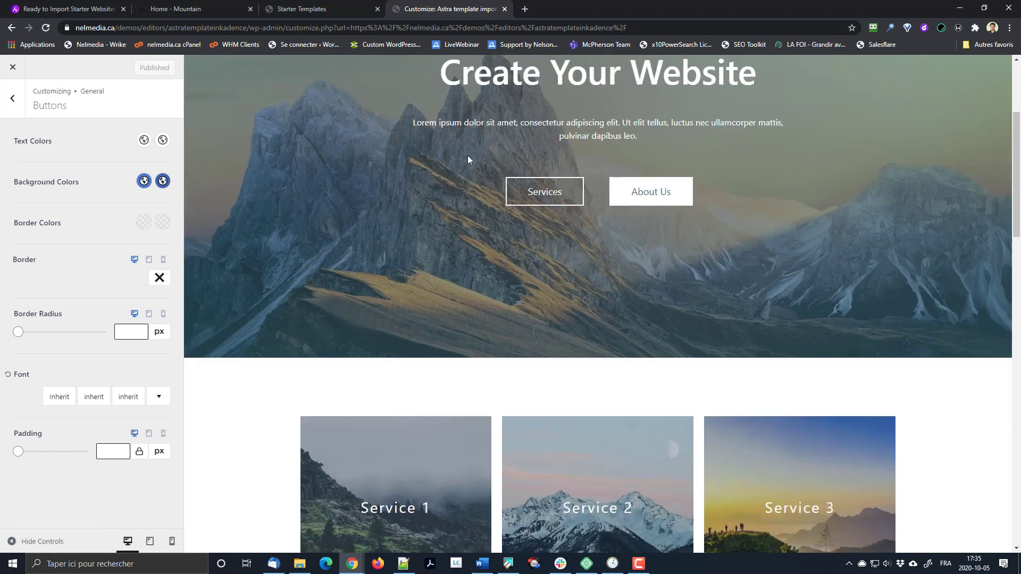
scroll(468, 155, up, 4)
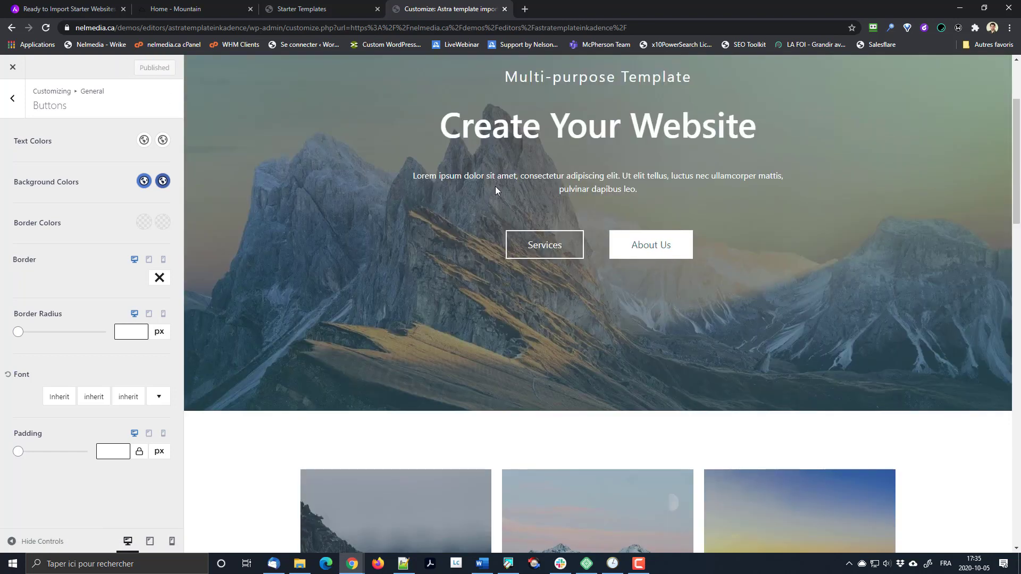
click(13, 67)
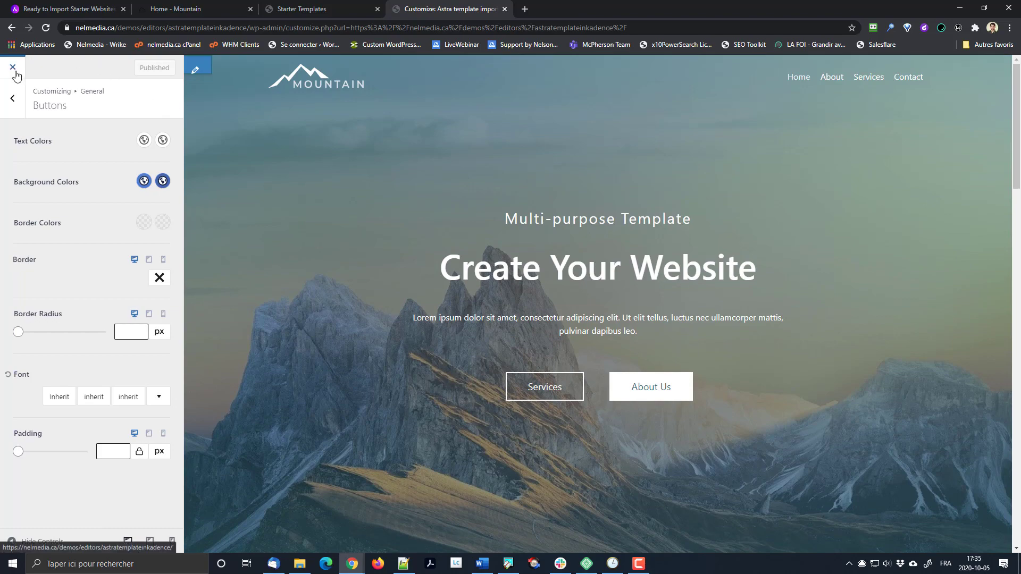
scroll(822, 263, down, 20)
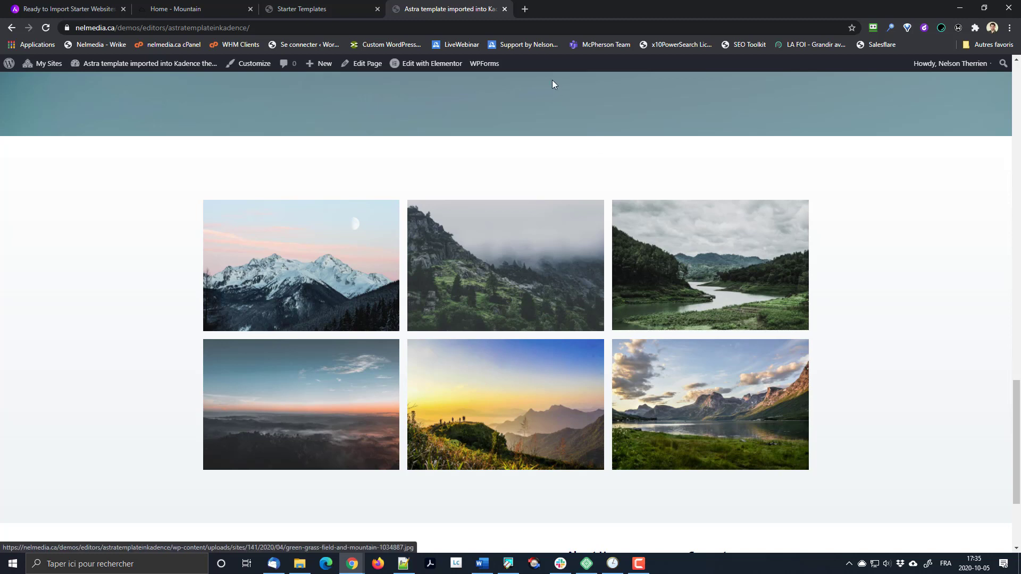
Close the live site tab, dismiss the import success message and check the original Mountain demo before returning to the starter templates
click(505, 9)
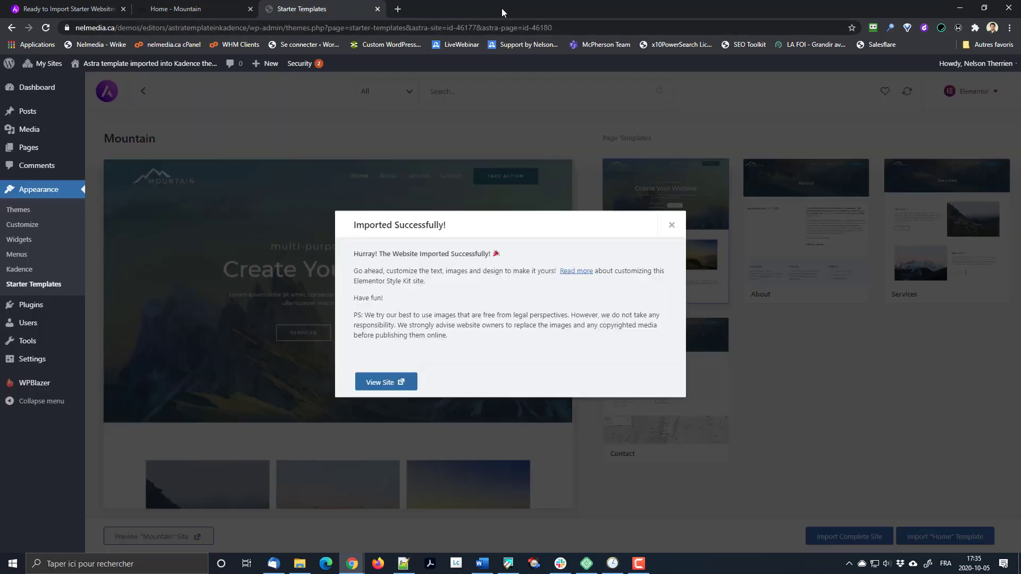
click(684, 225)
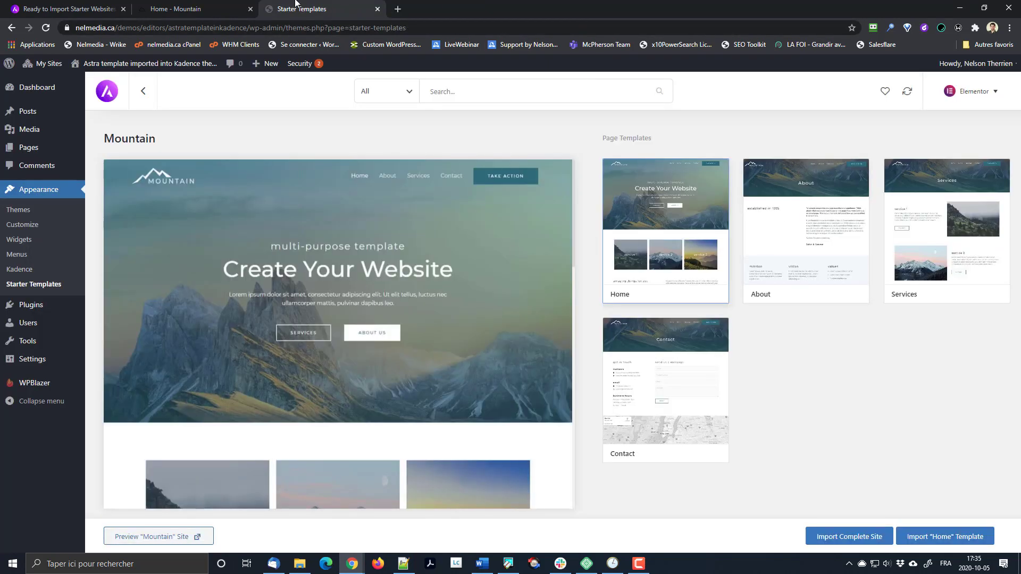
click(188, 11)
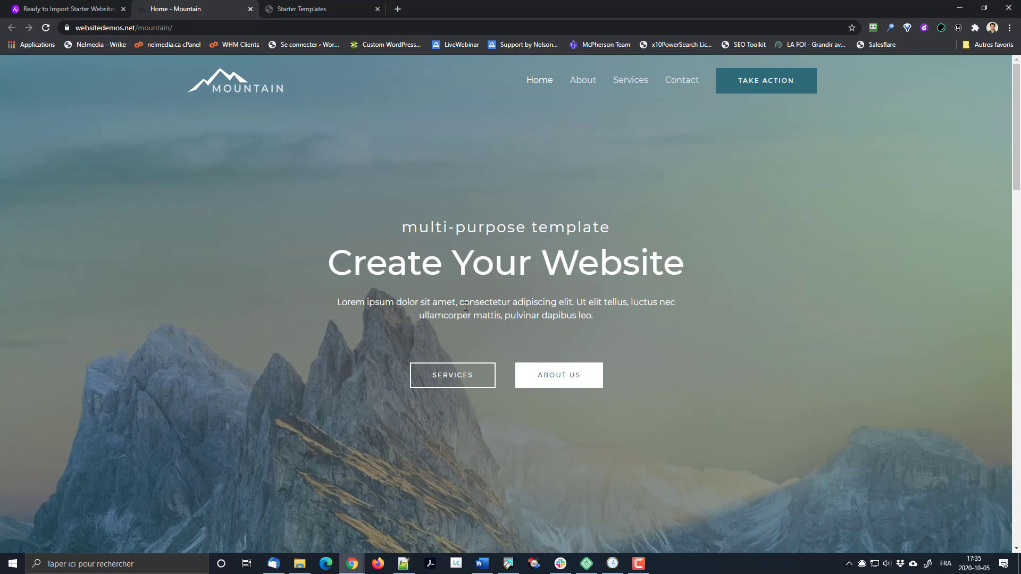
click(83, 5)
click(288, 14)
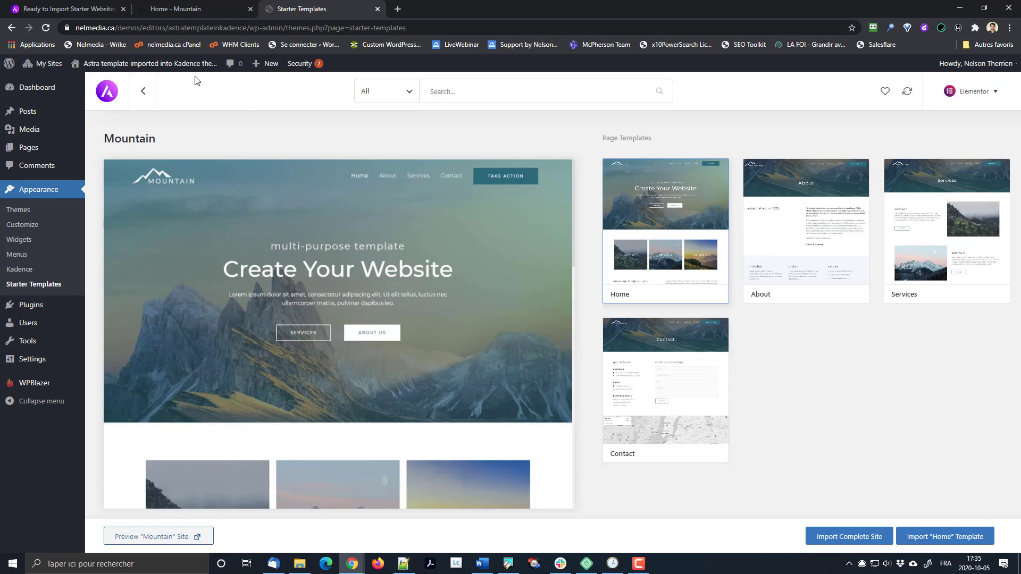
Search the starter templates for "agency", open theAgency template and request access to it
click(140, 90)
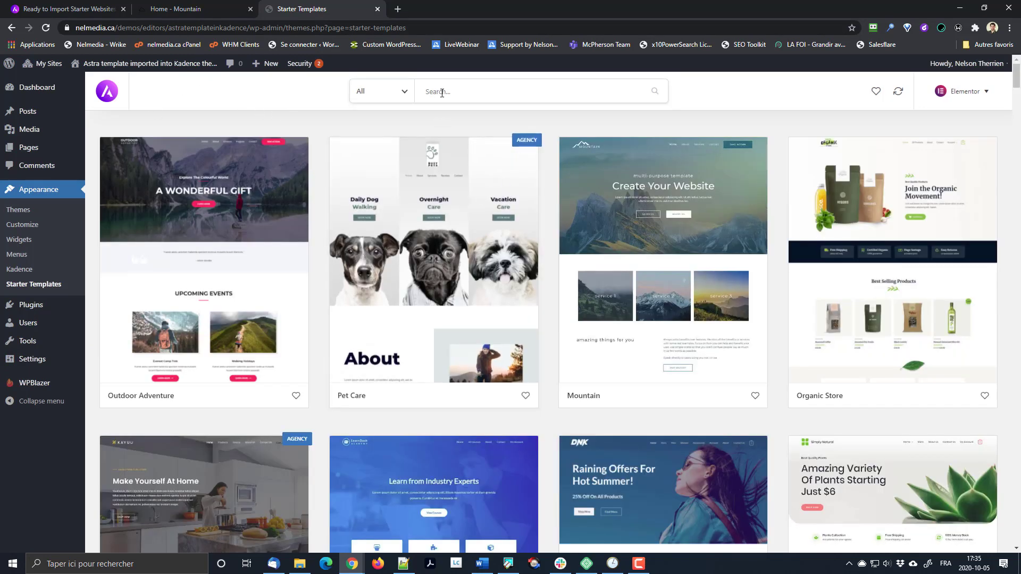
click(452, 97)
text(agency)
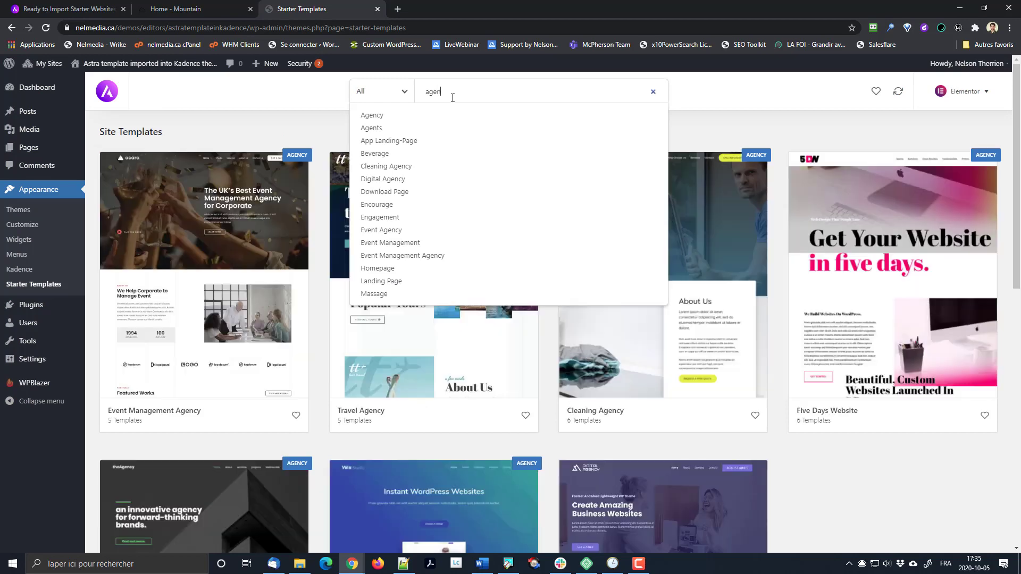
click(176, 510)
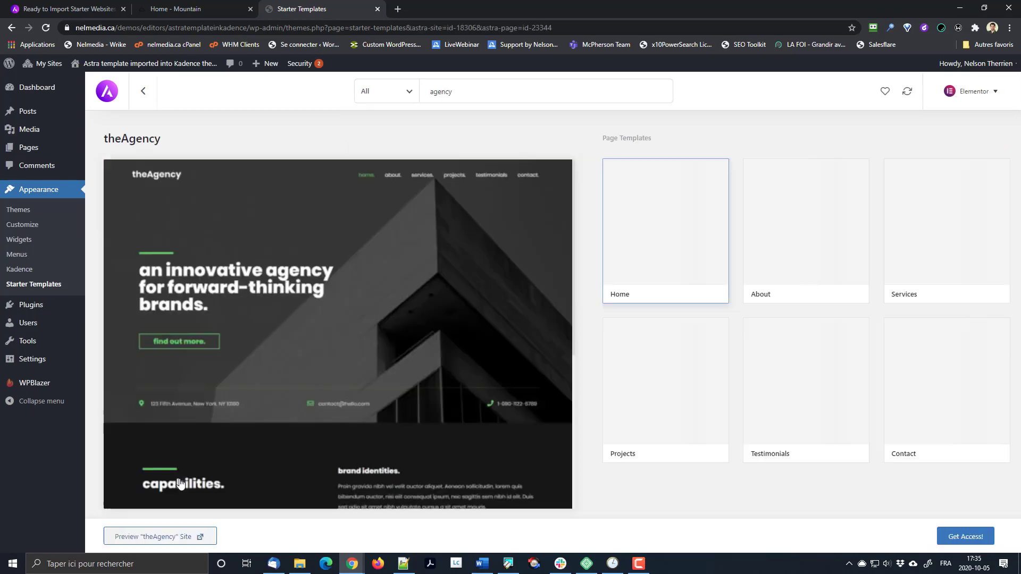
click(971, 539)
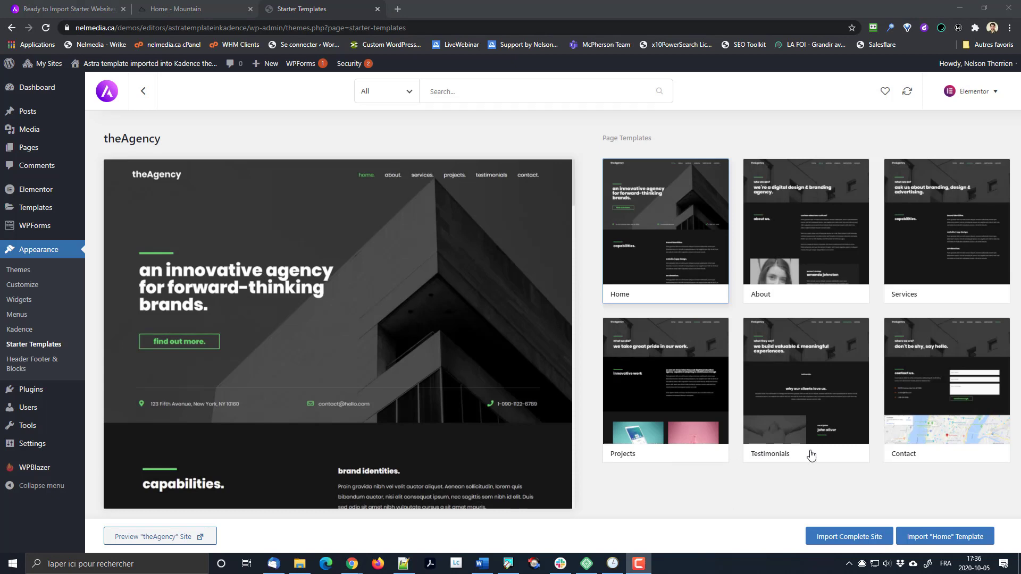
Import the complete theAgency site, deleting the previously imported site and leaving out the Astra theme installation
click(846, 536)
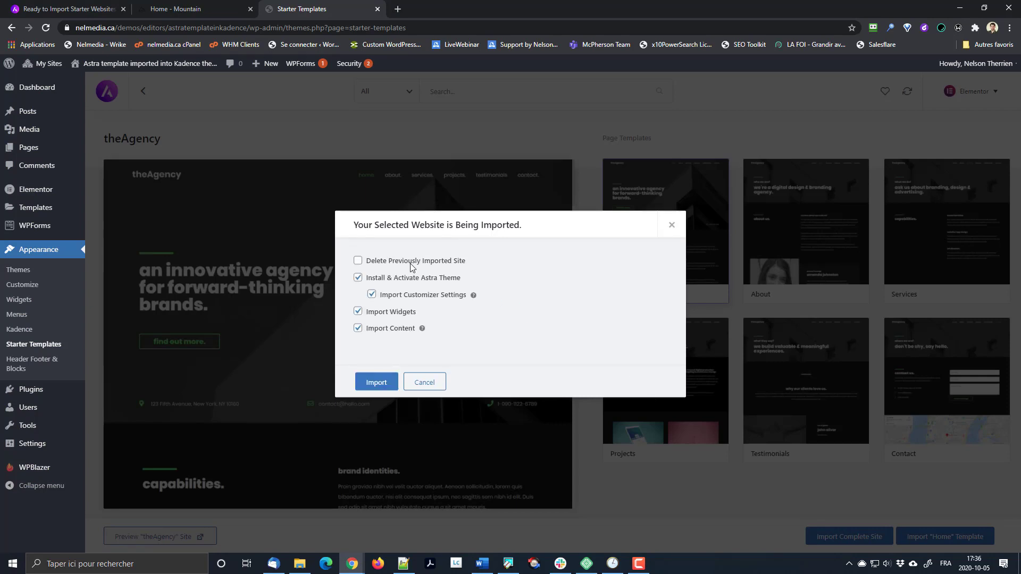
click(405, 263)
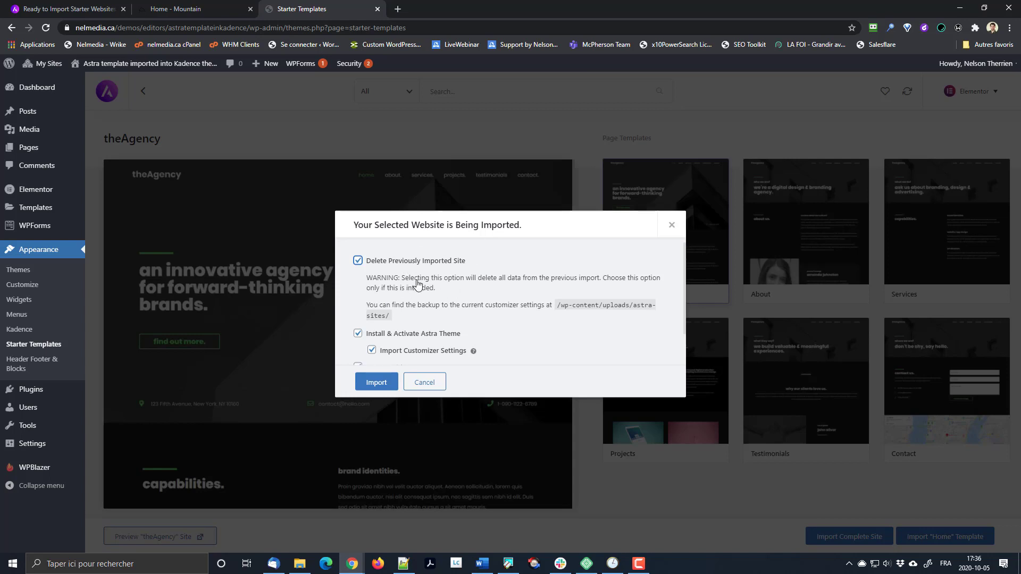
click(413, 334)
scroll(461, 305, down, 1)
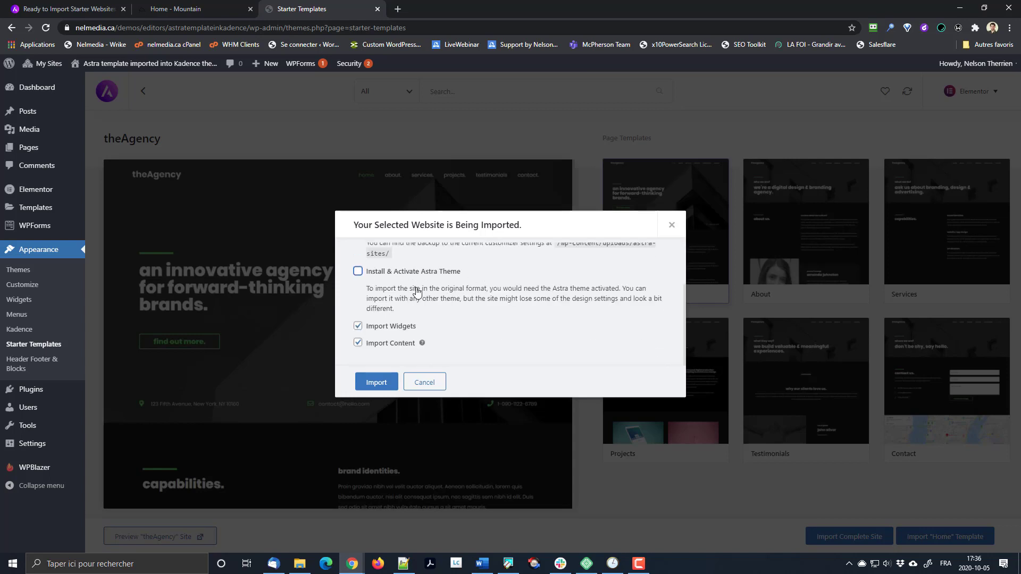
click(377, 384)
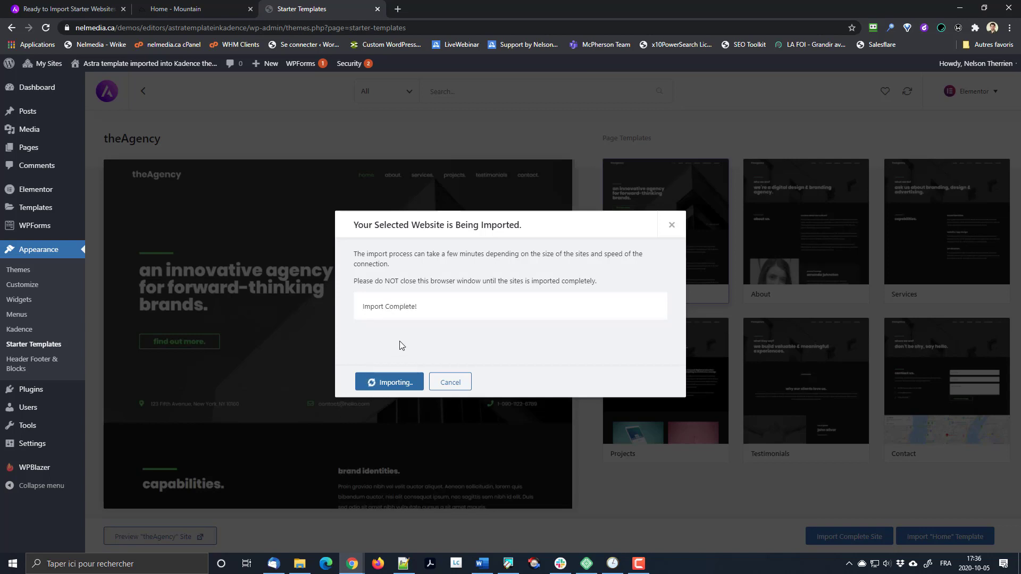
View the imported theAgency home page from start to end and compare it with the original template preview
click(402, 382)
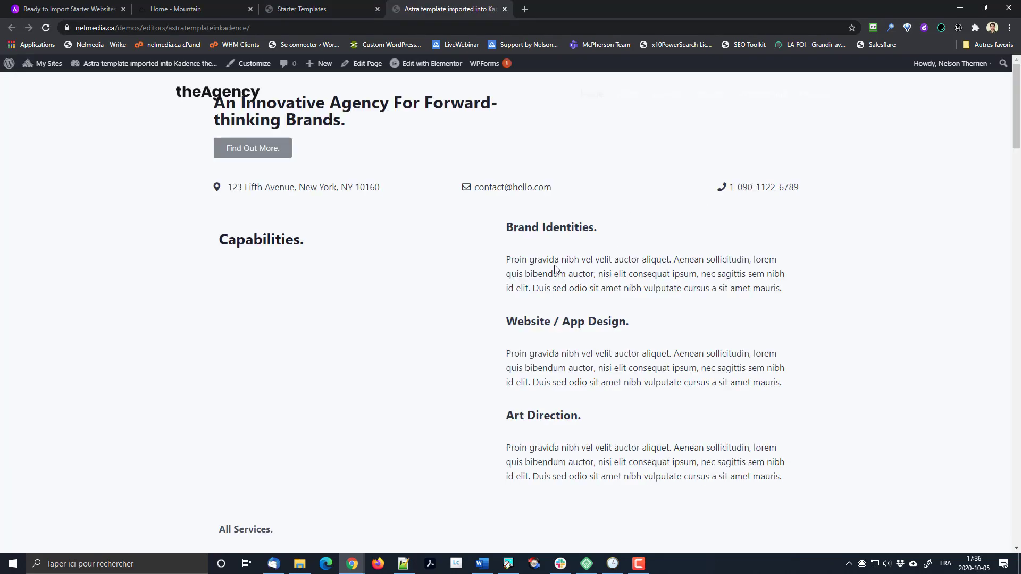
scroll(555, 268, down, 20)
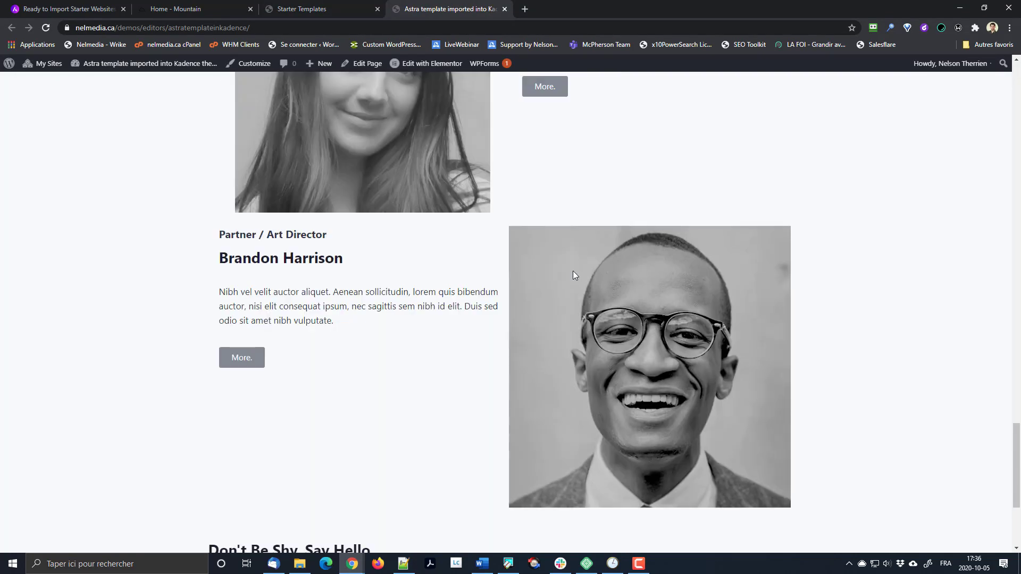
scroll(574, 275, down, 4)
scroll(686, 283, up, 20)
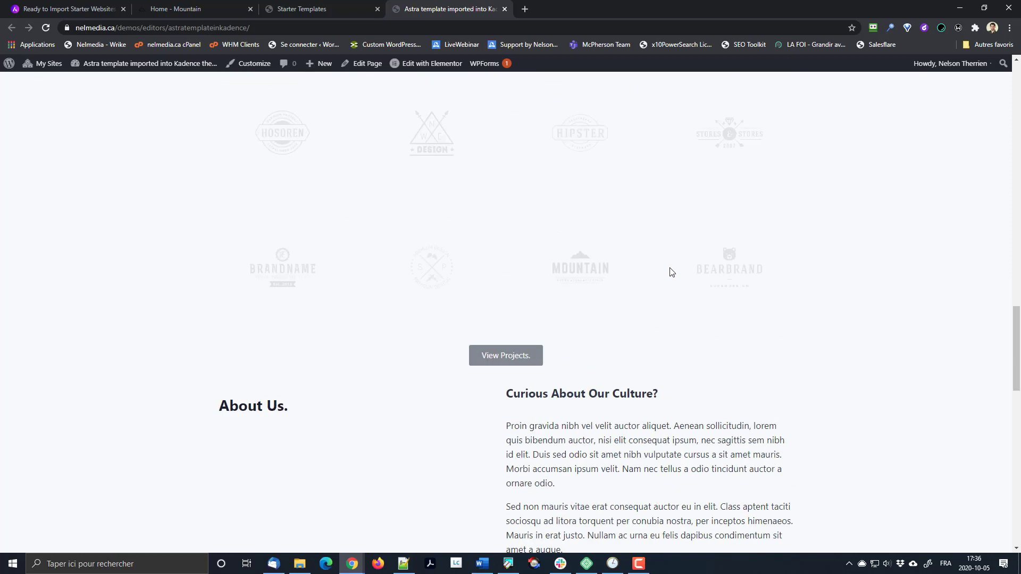
scroll(446, 223, up, 2)
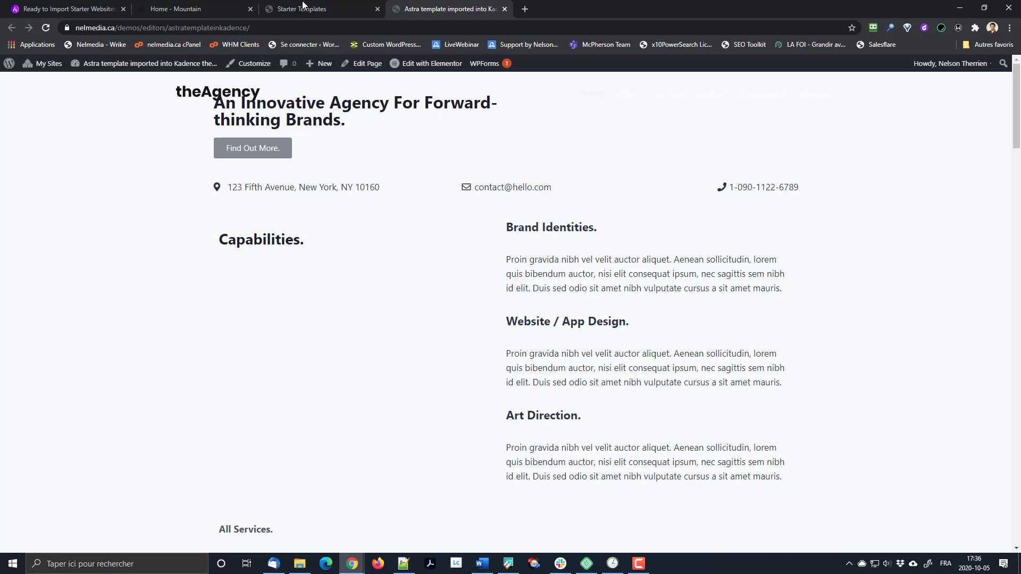
click(332, 8)
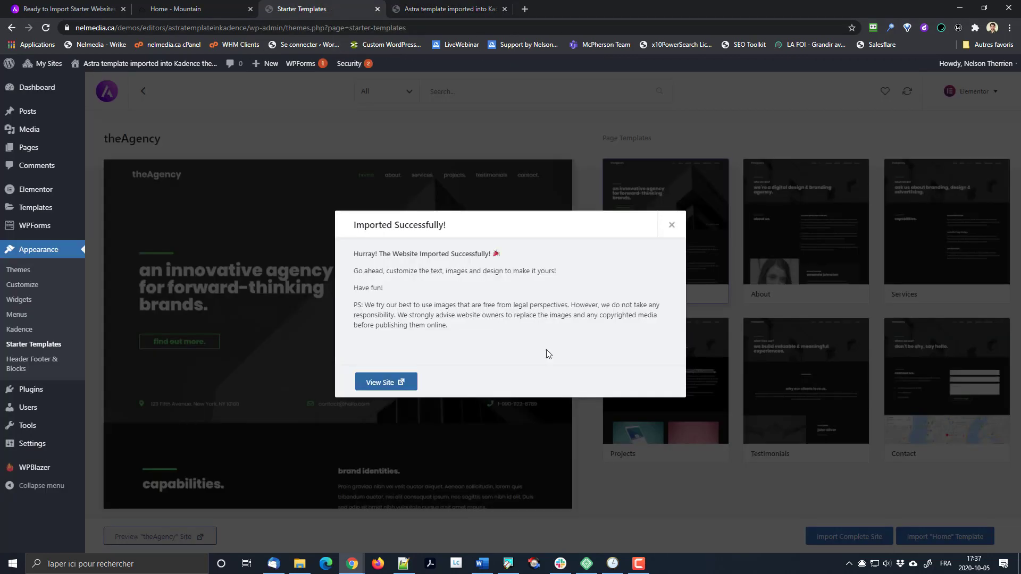
click(683, 227)
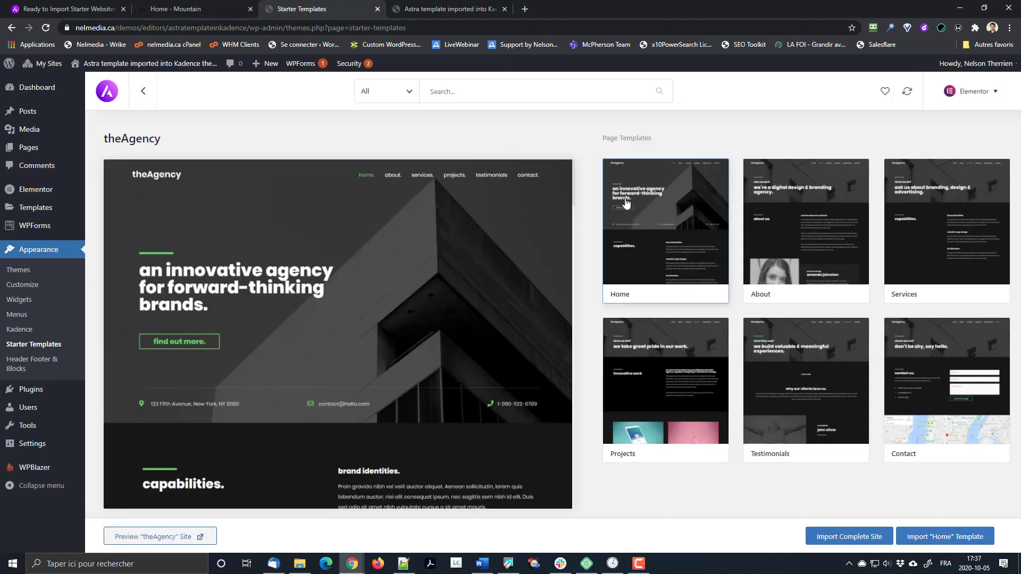
click(427, 6)
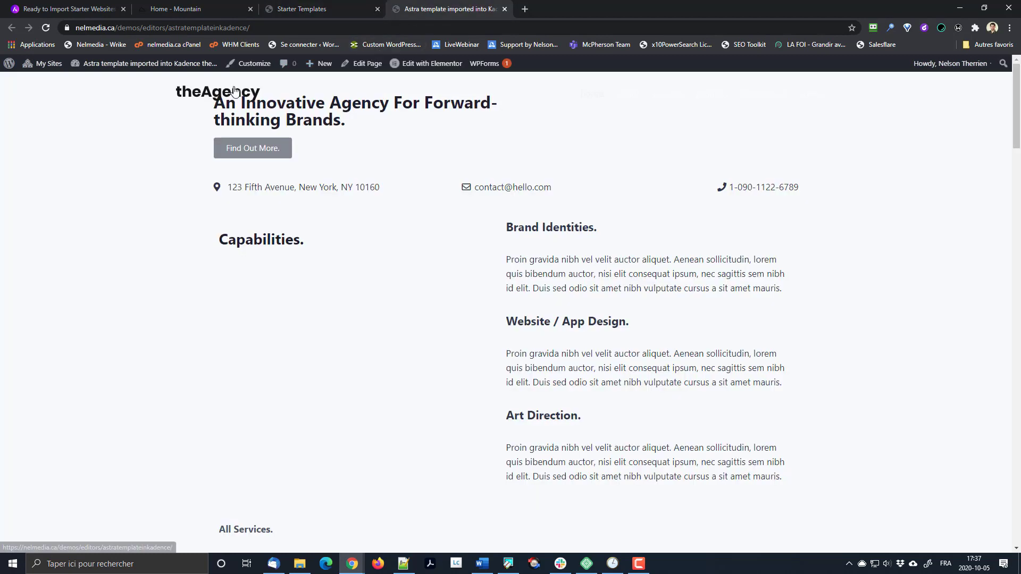
Open the general colour settings in the customizer, set the site background to the darkest palette colour (1A202C) and check the page preview
click(237, 64)
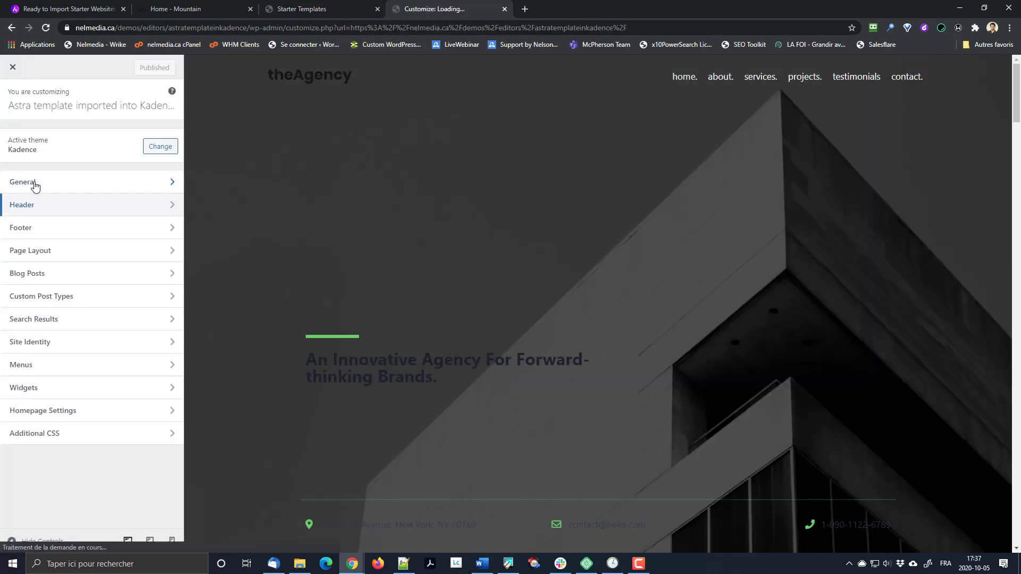
click(31, 183)
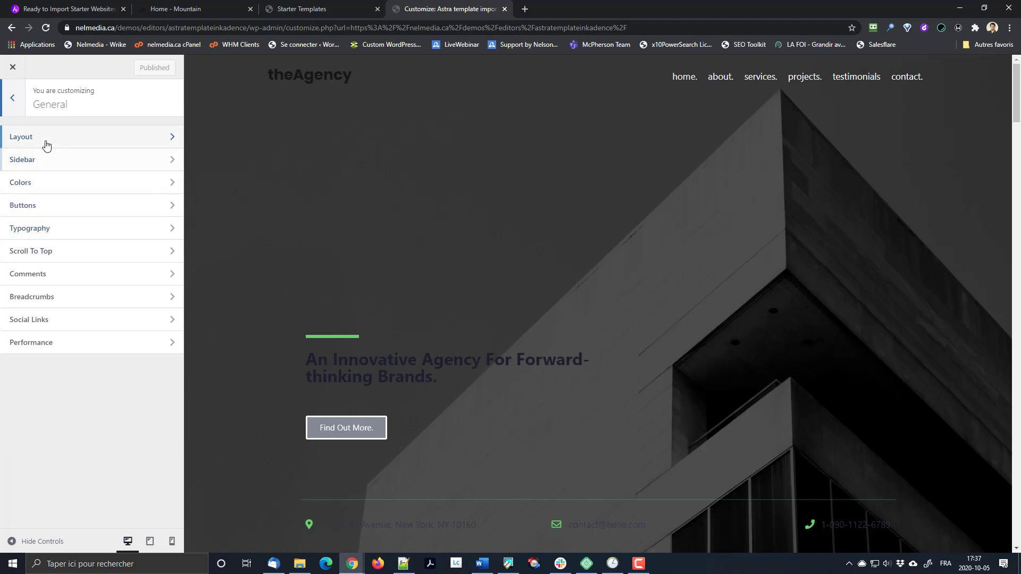
click(39, 184)
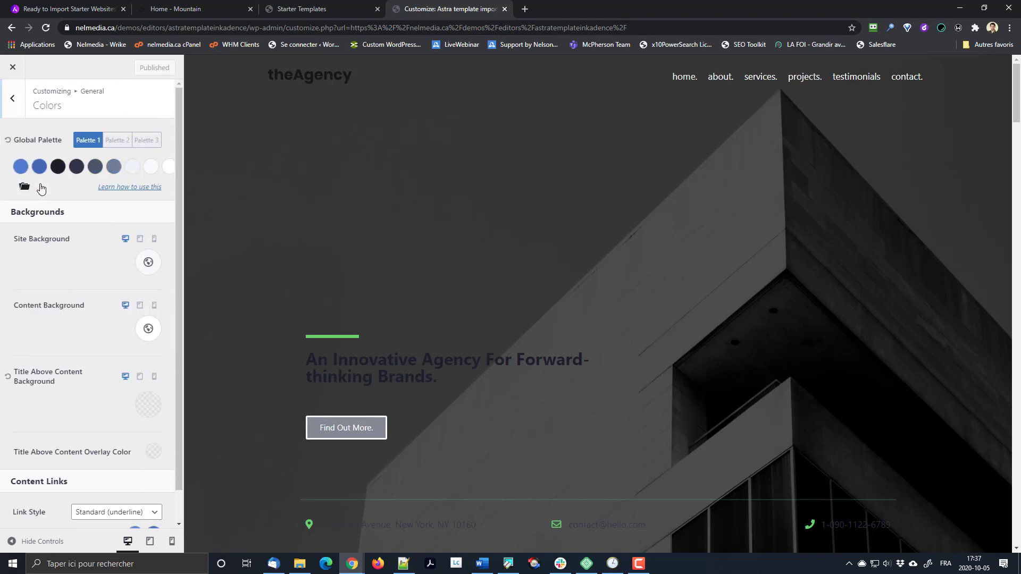
click(147, 272)
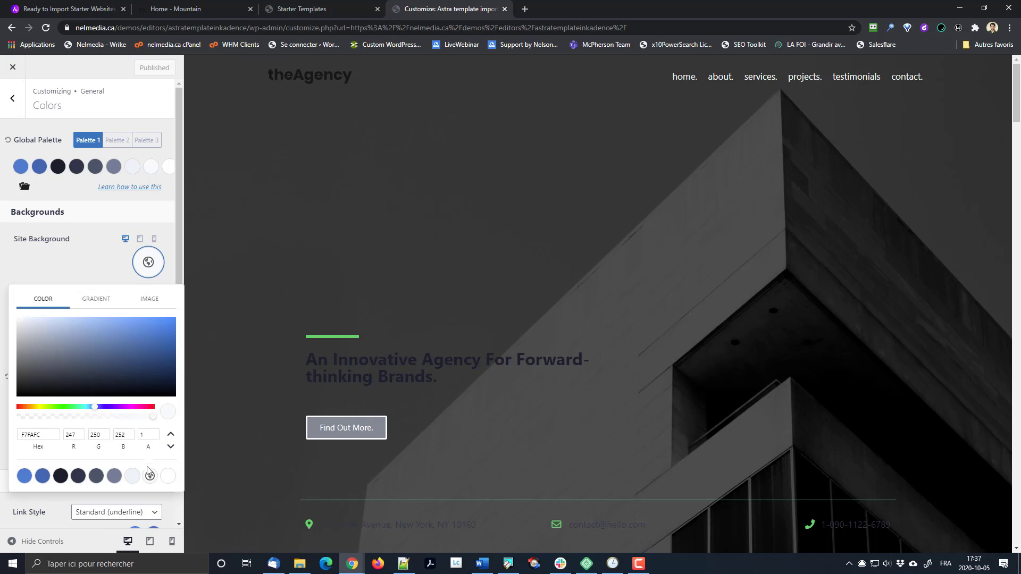
click(60, 475)
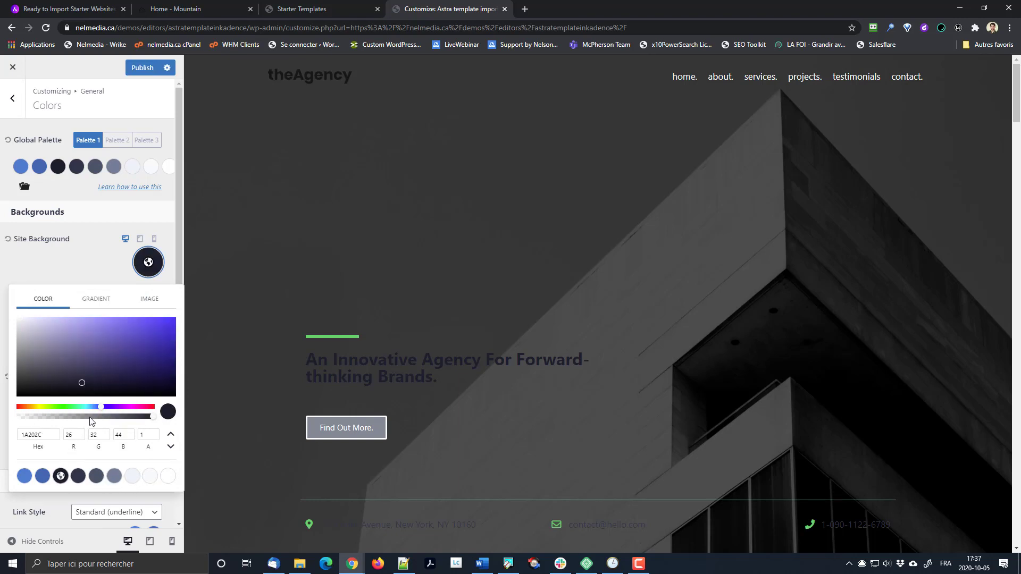
click(79, 263)
scroll(478, 341, down, 7)
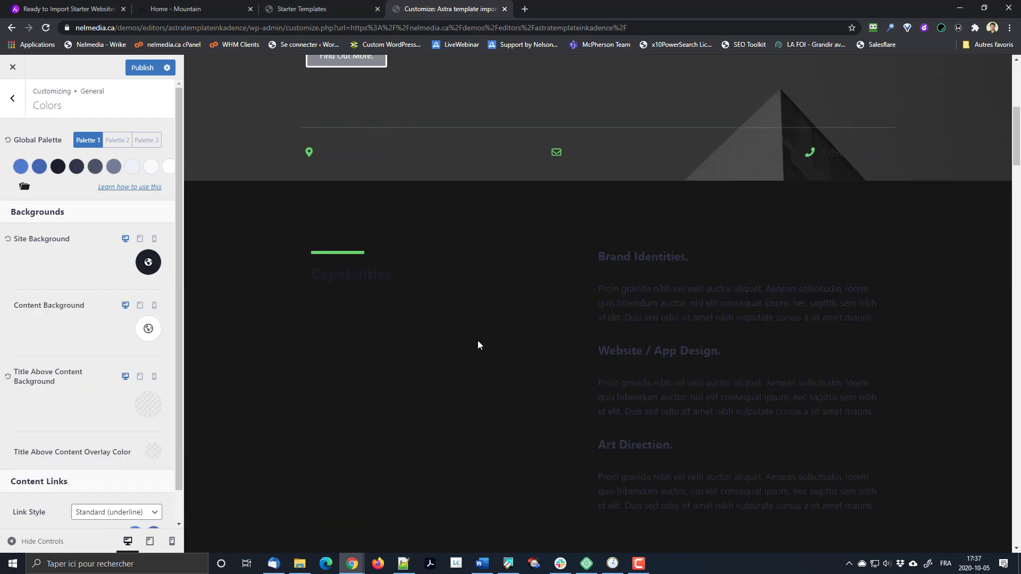
scroll(480, 316, down, 10)
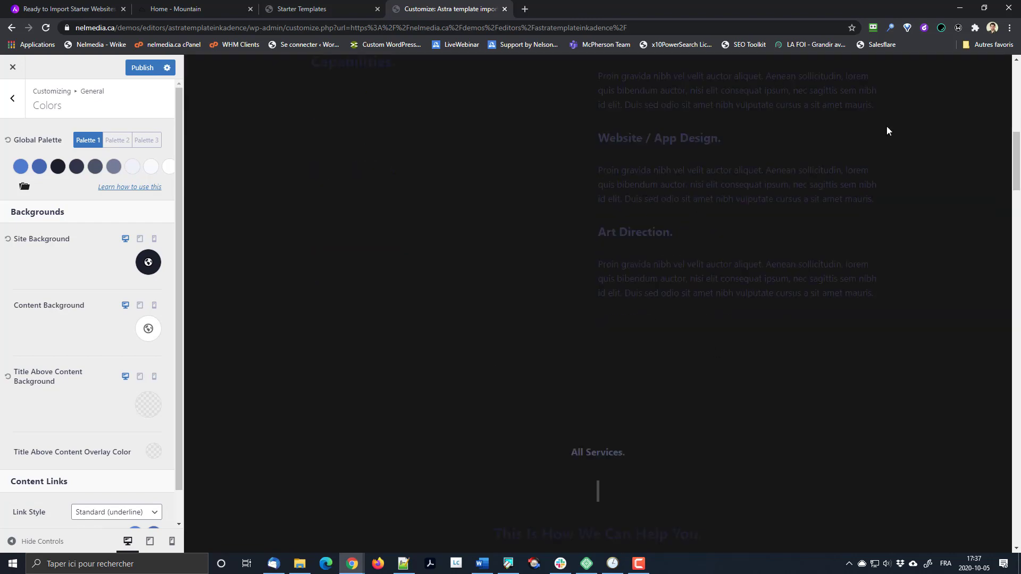
scroll(612, 315, down, 5)
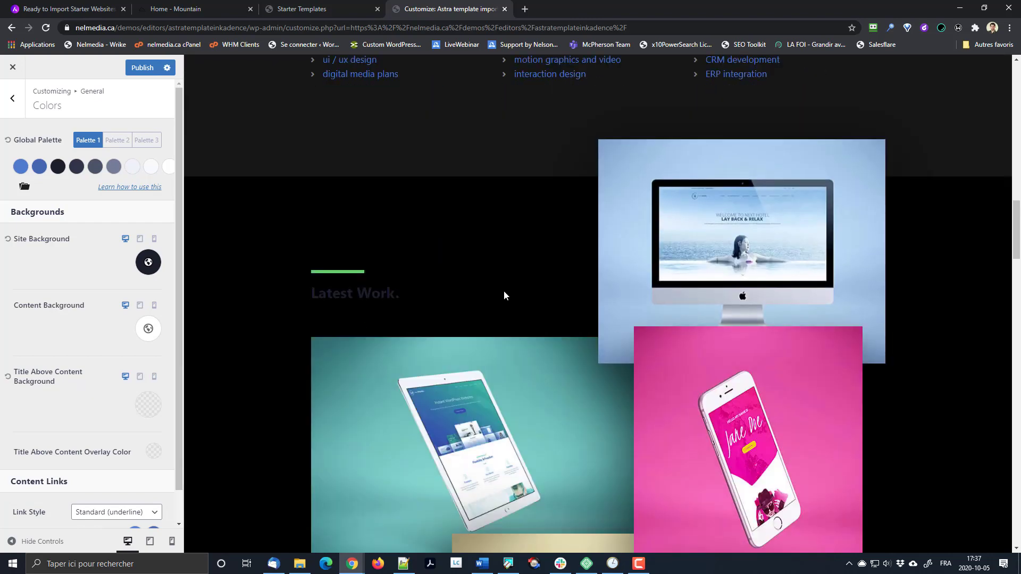
scroll(488, 280, down, 15)
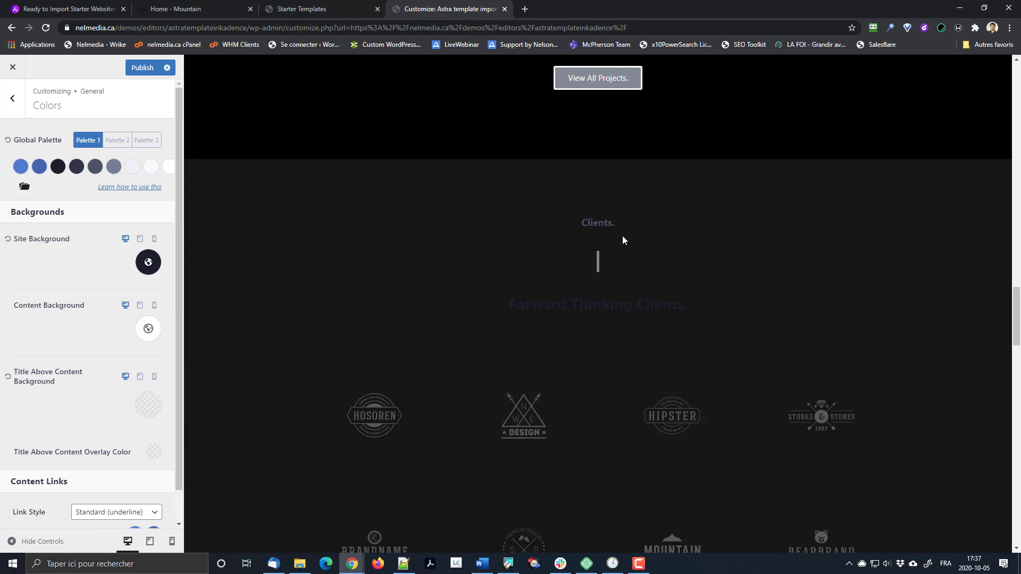
Search Astra's ready-to-import websites for "agency" and open the original theAgency demo site
scroll(606, 320, down, 11)
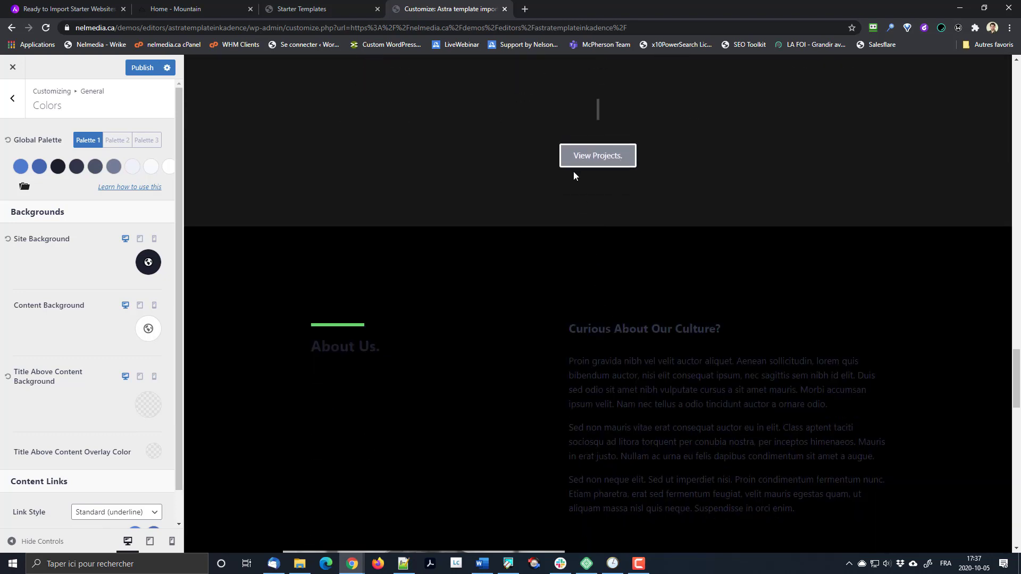
click(166, 5)
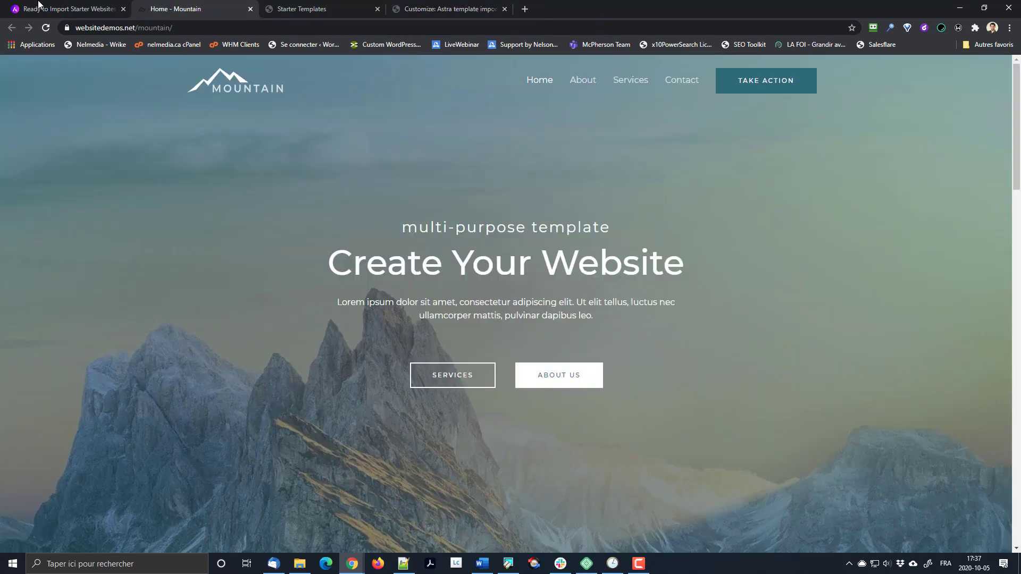
click(38, 5)
scroll(401, 374, down, 9)
scroll(429, 143, up, 6)
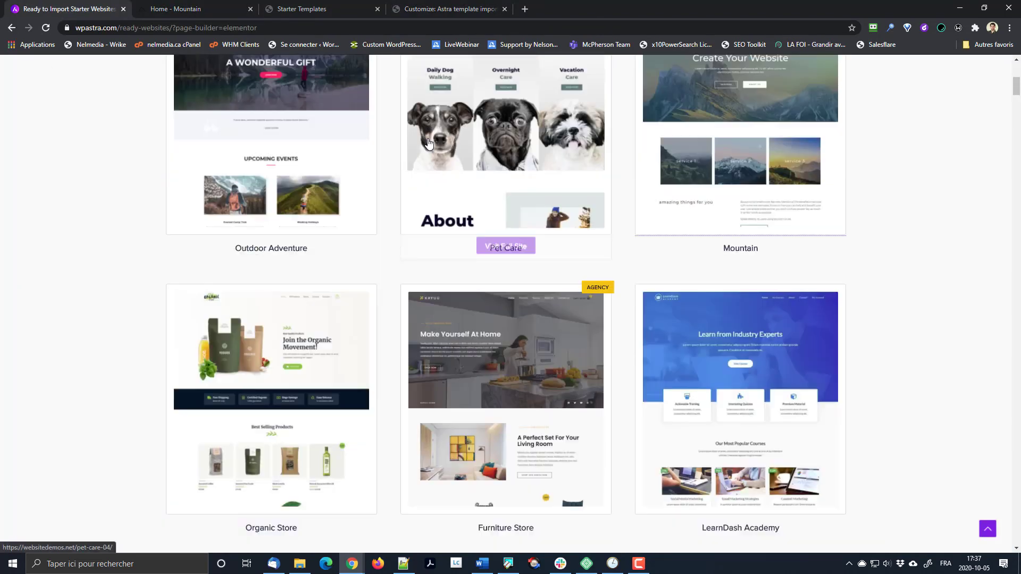
scroll(429, 142, up, 7)
text(agency)
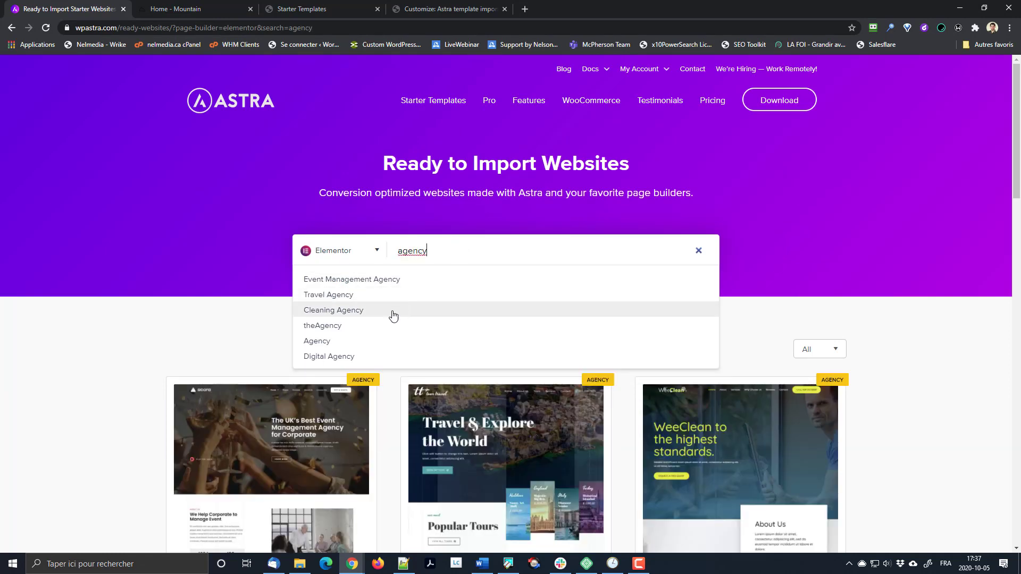
click(362, 342)
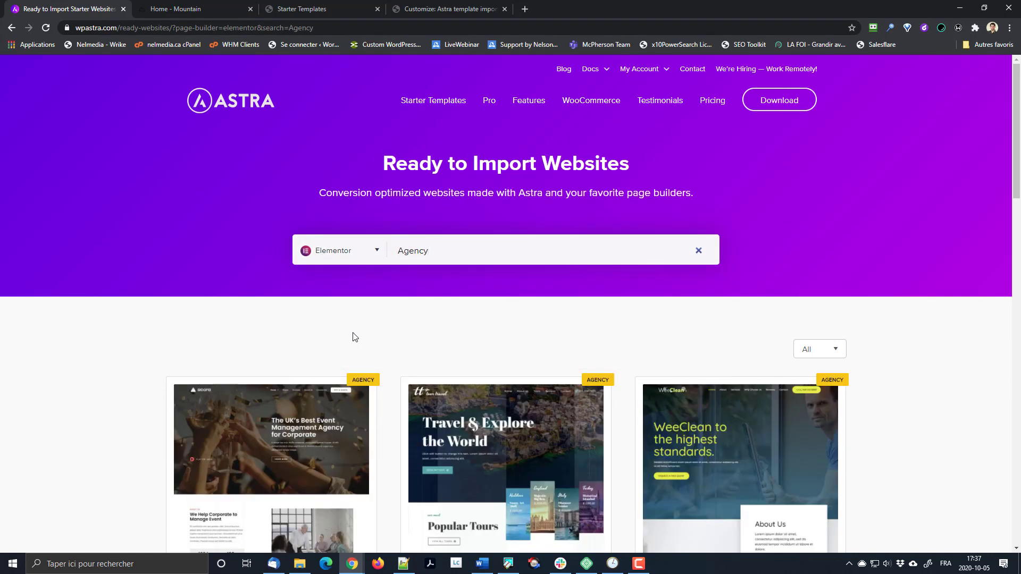
scroll(366, 334, down, 8)
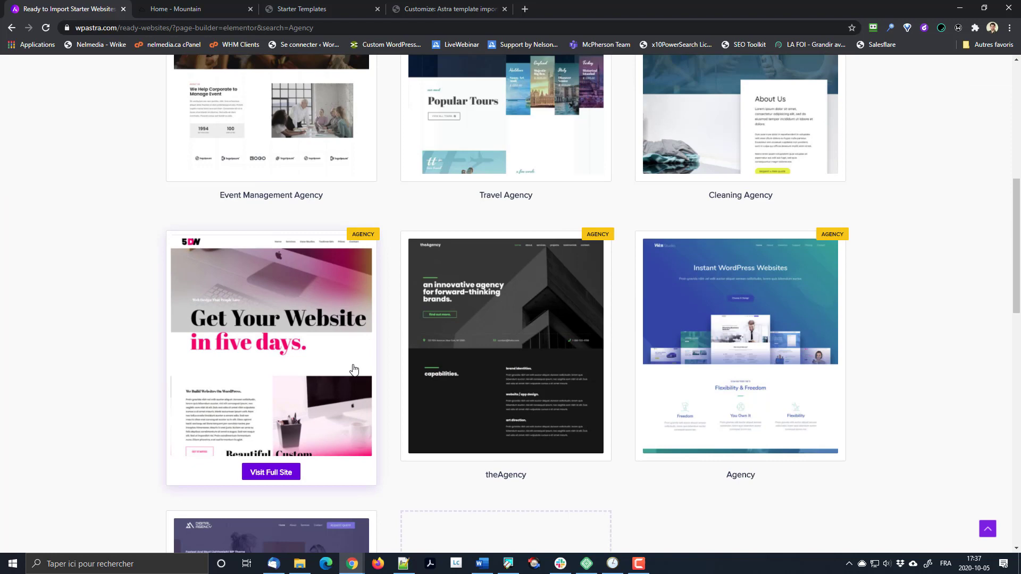
click(510, 334)
Examine the original theAgency demo down to its about us section and compare its text and buttons with the customizer preview
scroll(481, 350, down, 6)
scroll(481, 343, up, 5)
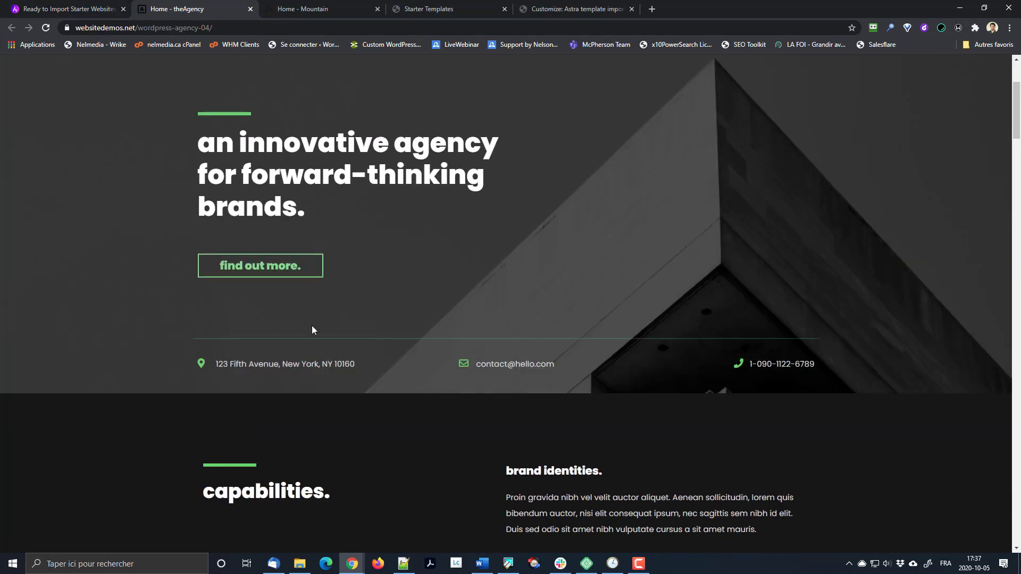
scroll(502, 382, down, 11)
scroll(514, 393, down, 15)
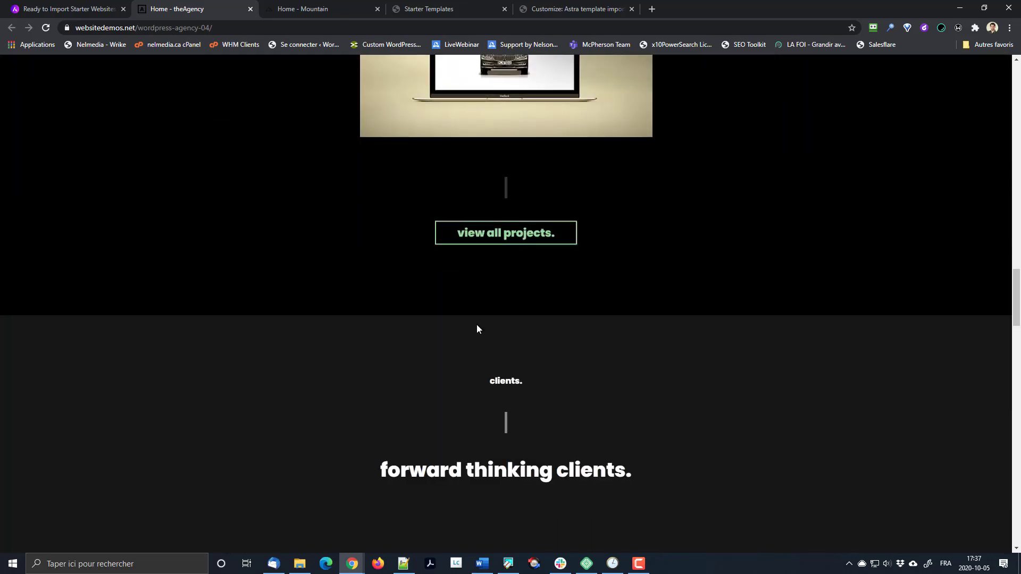
scroll(476, 325, down, 13)
scroll(467, 299, down, 6)
scroll(465, 301, up, 3)
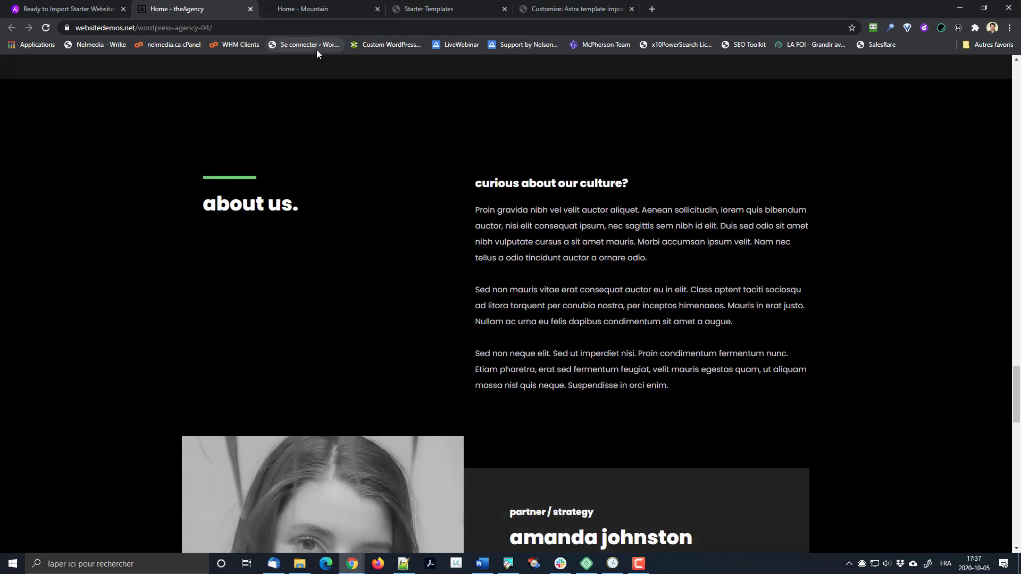
click(438, 8)
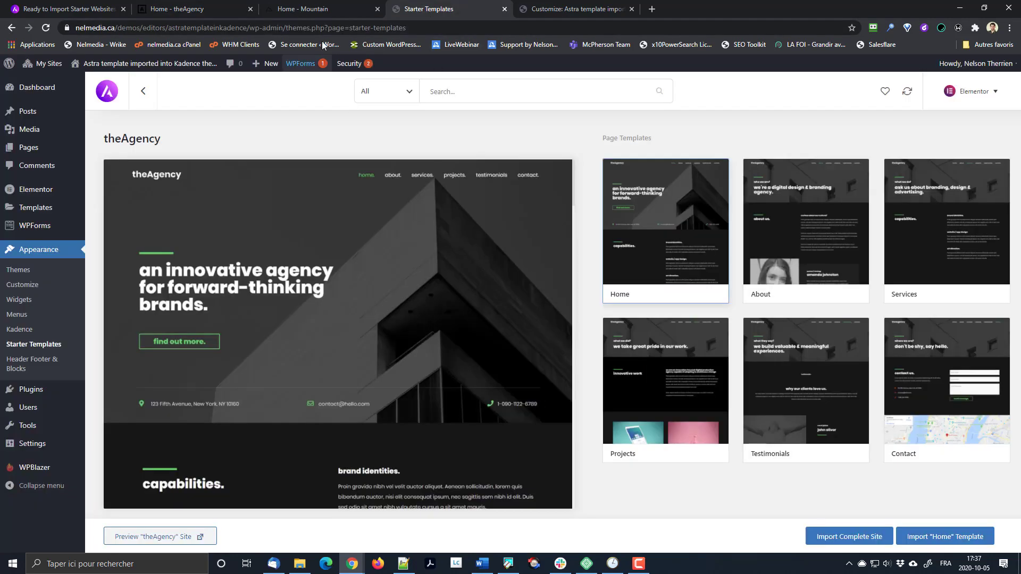
click(323, 6)
click(543, 5)
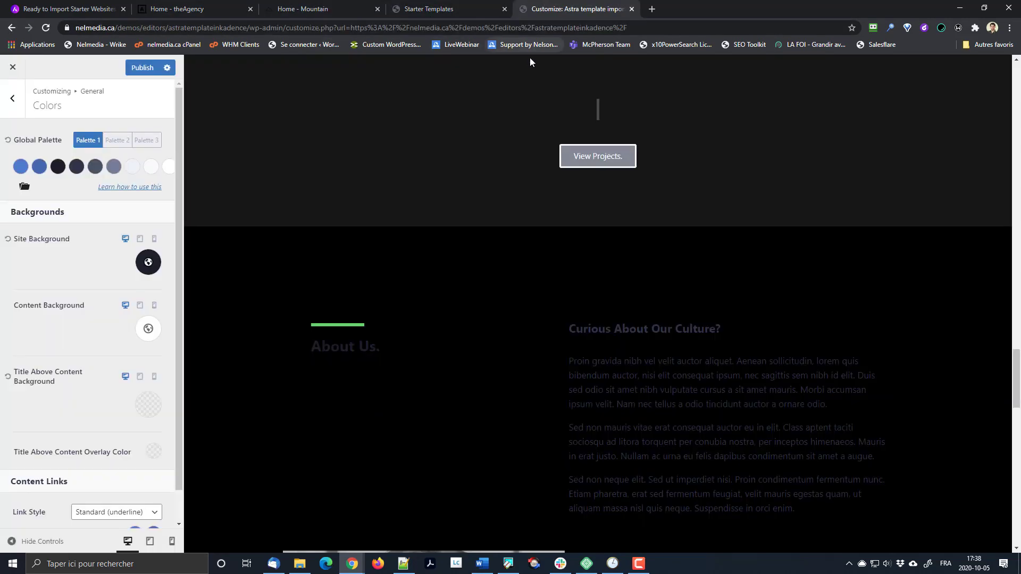
scroll(620, 223, up, 1)
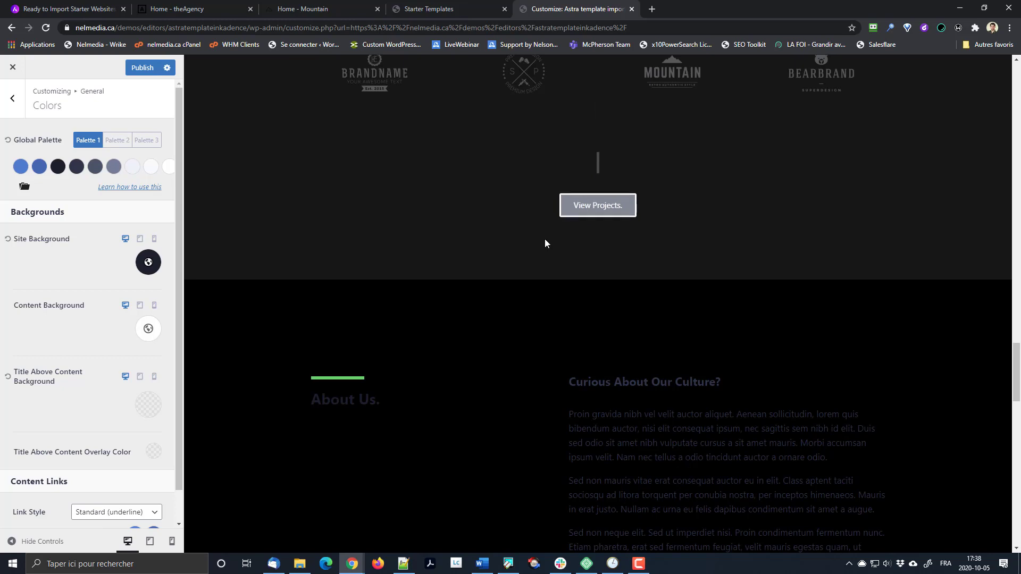
scroll(588, 259, up, 20)
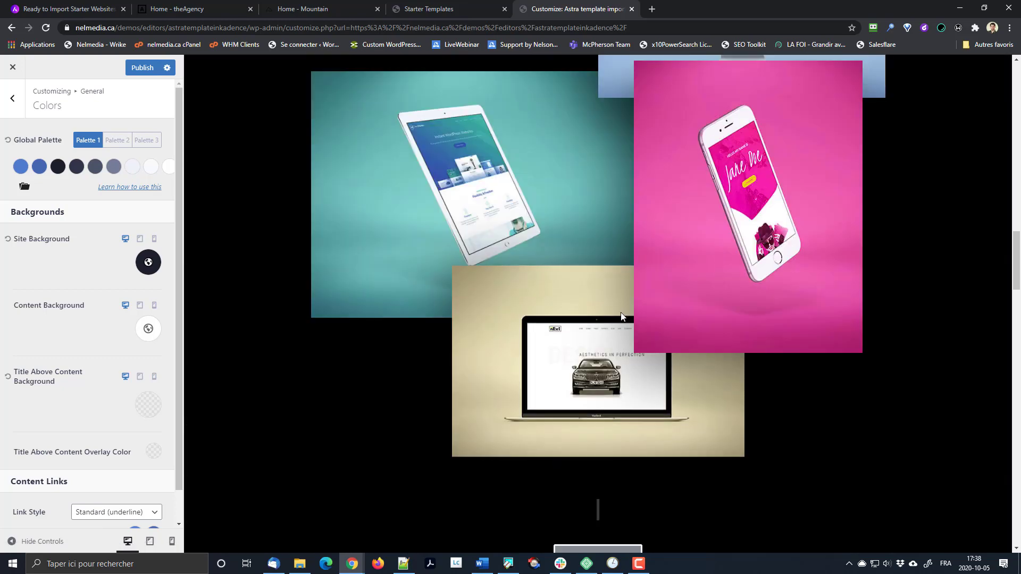
scroll(648, 483, up, 15)
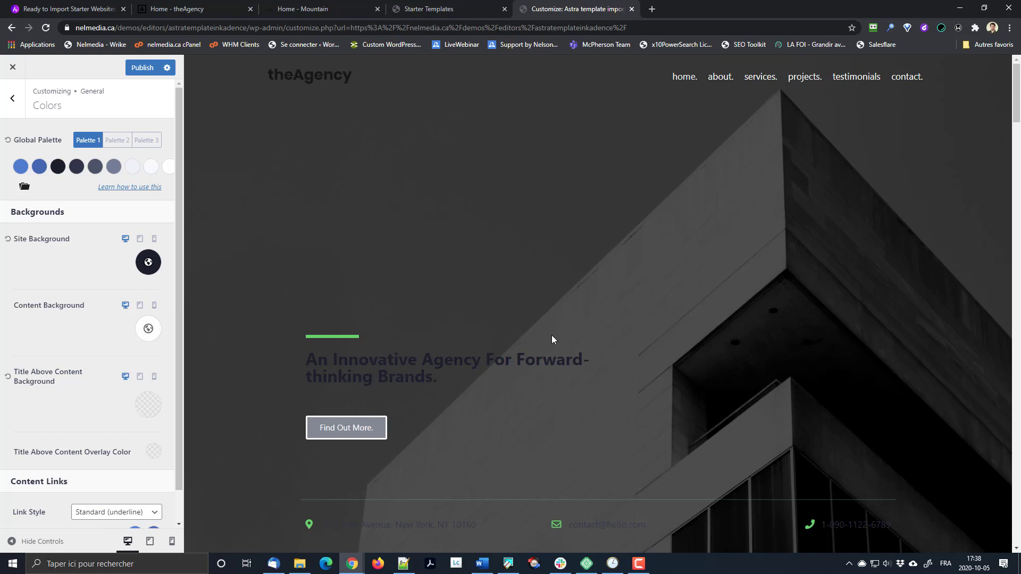
Open the header's logo settings, try the Logo & Title layout and restore the logo-only layout
click(12, 98)
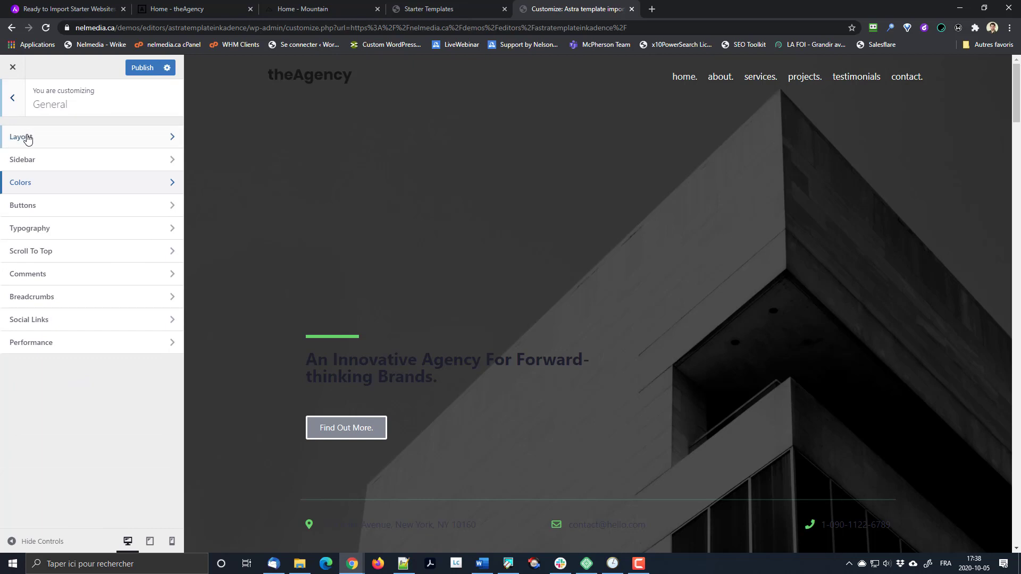
click(12, 98)
click(61, 207)
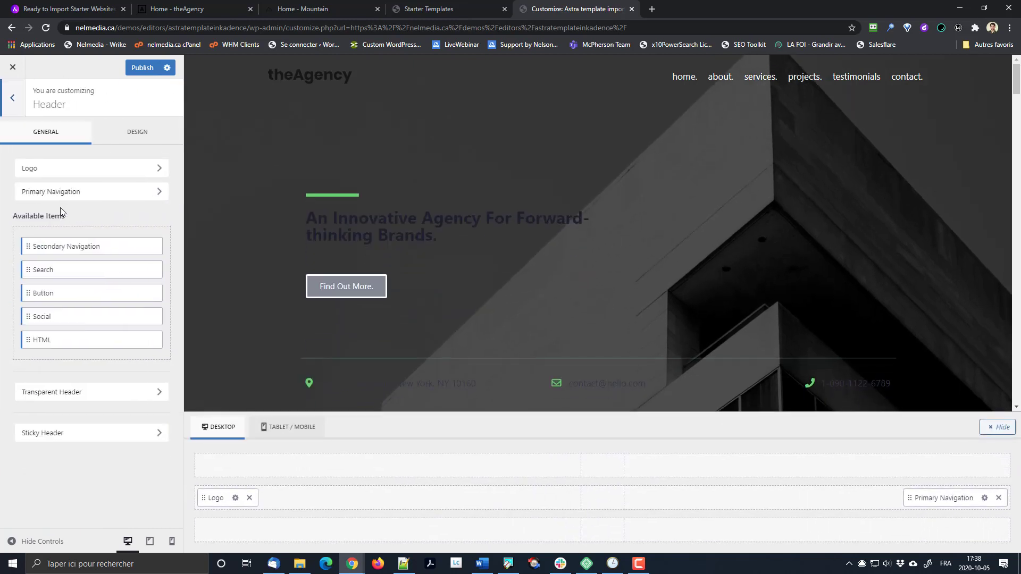
click(236, 500)
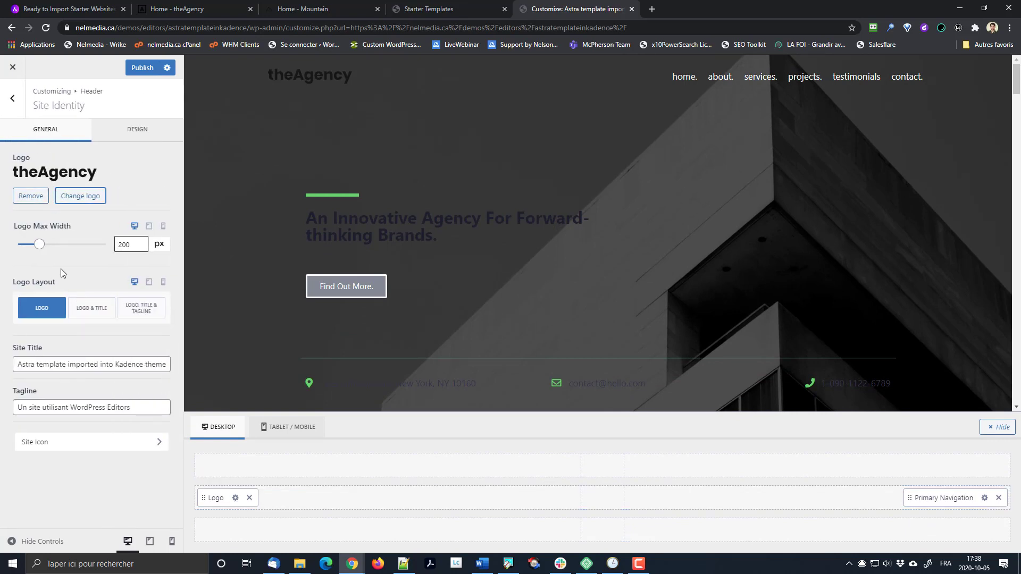
click(94, 314)
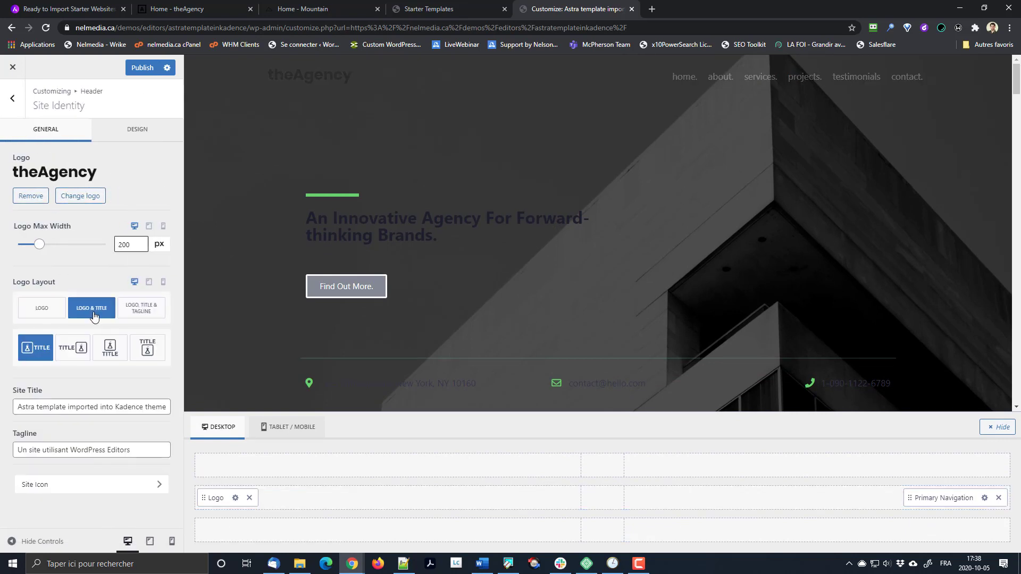
click(41, 308)
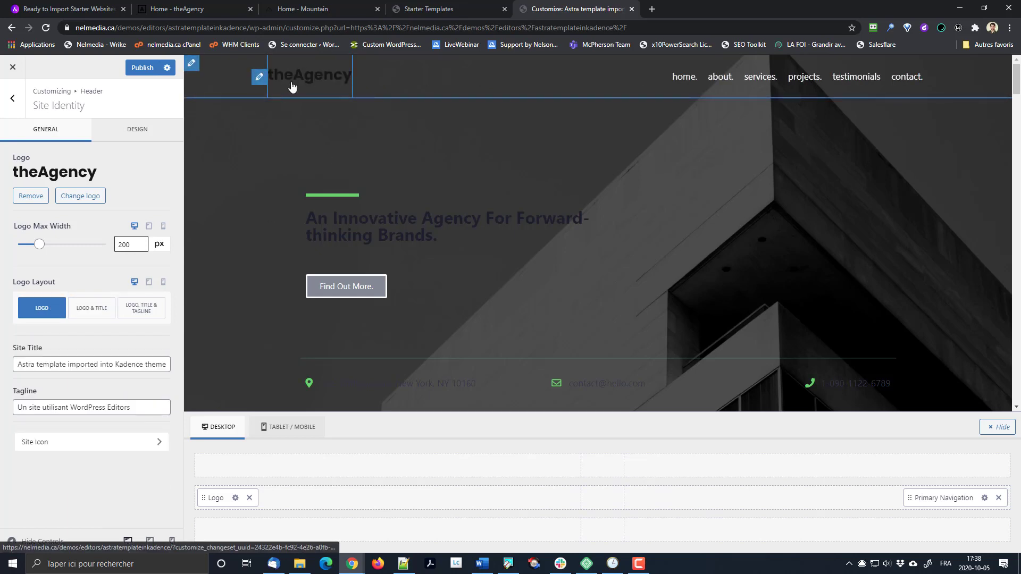
click(292, 86)
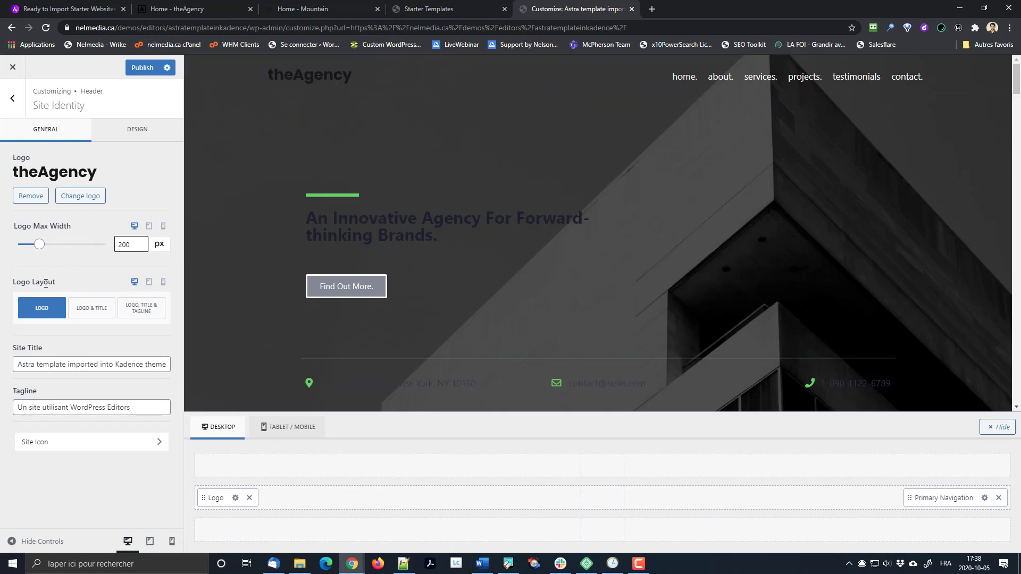
Check the logo in the header of the original theAgency demo and return to the customizer
click(192, 7)
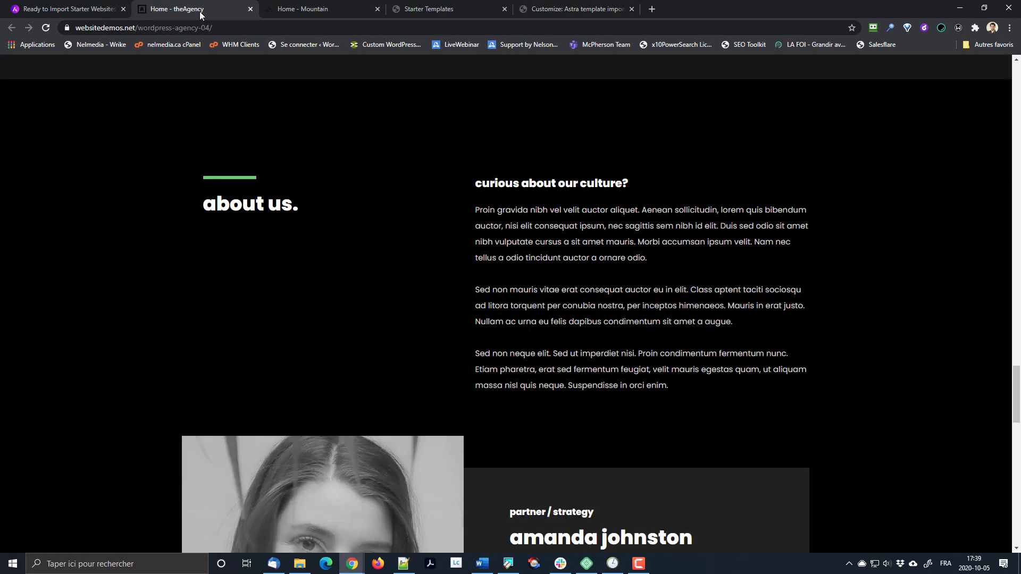
scroll(451, 202, up, 15)
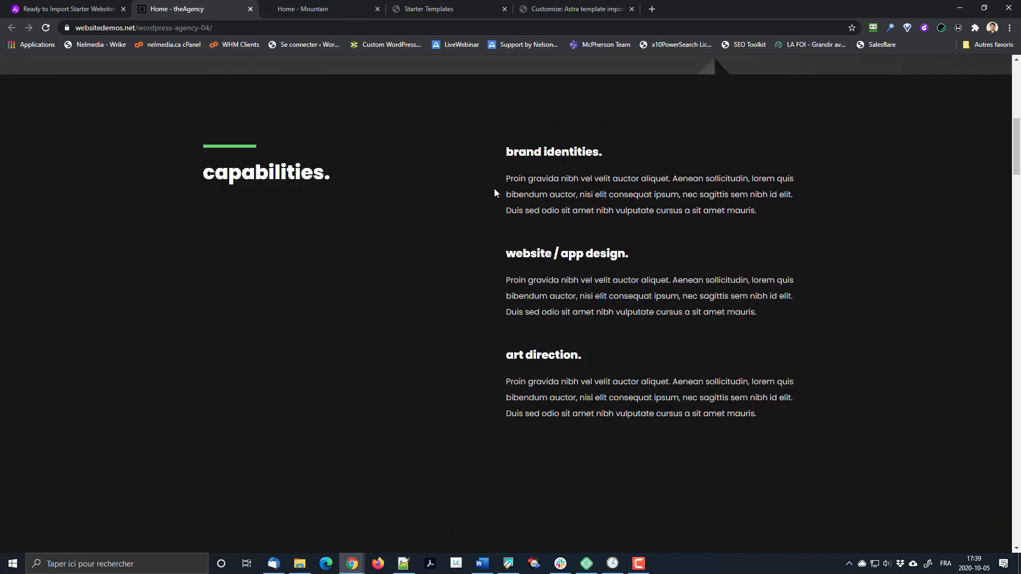
scroll(495, 189, up, 8)
click(315, 6)
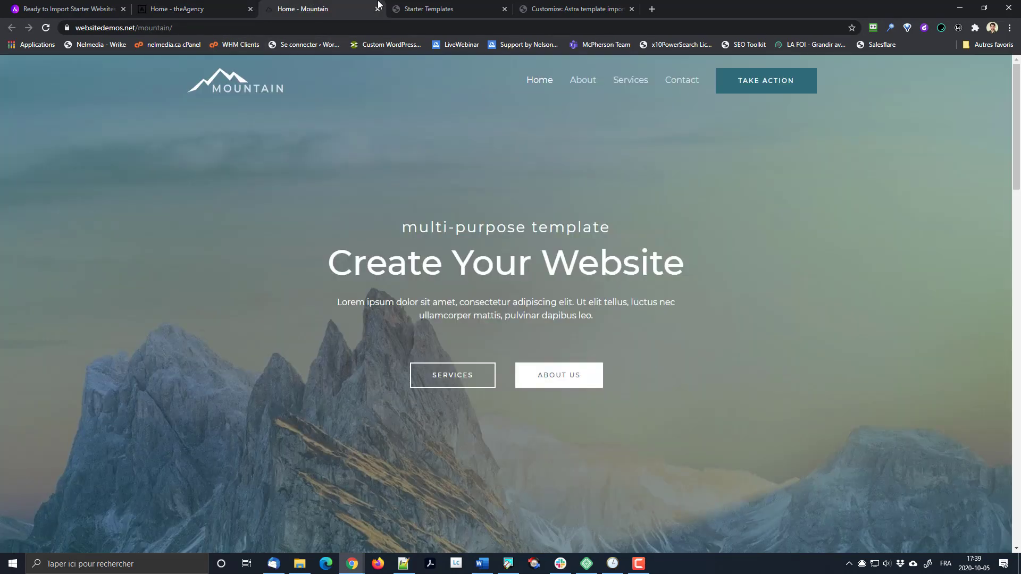
click(439, 6)
click(582, 10)
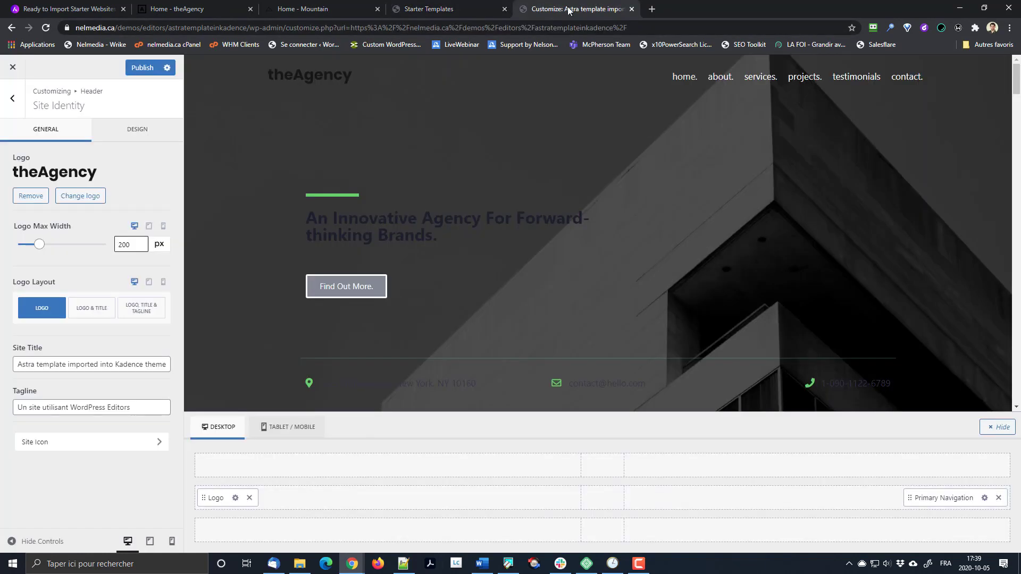
Replace the site logo with logo-white-free-img.png from the media library, skipping cropping, and publish the customizer changes
click(12, 101)
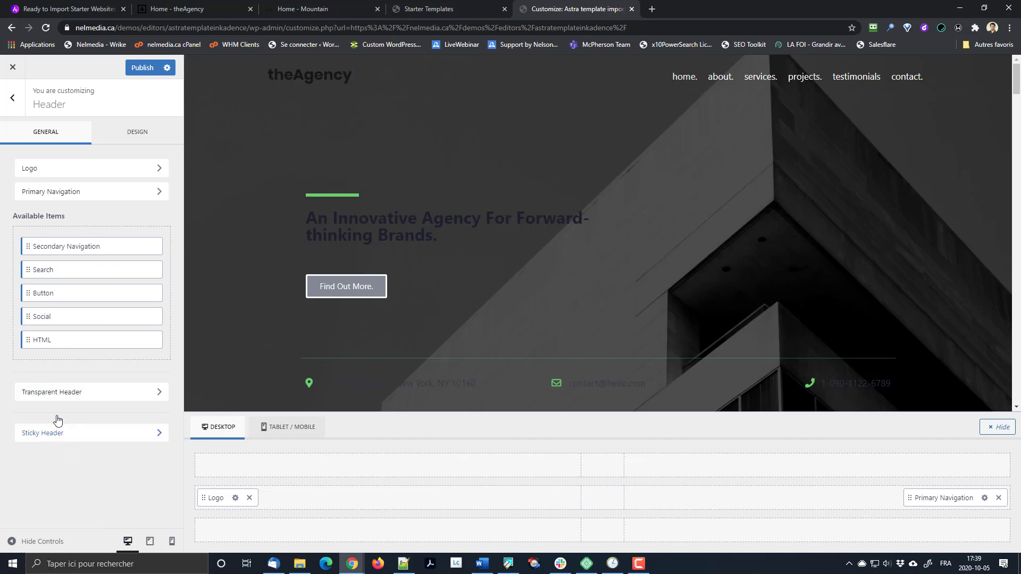
click(3, 100)
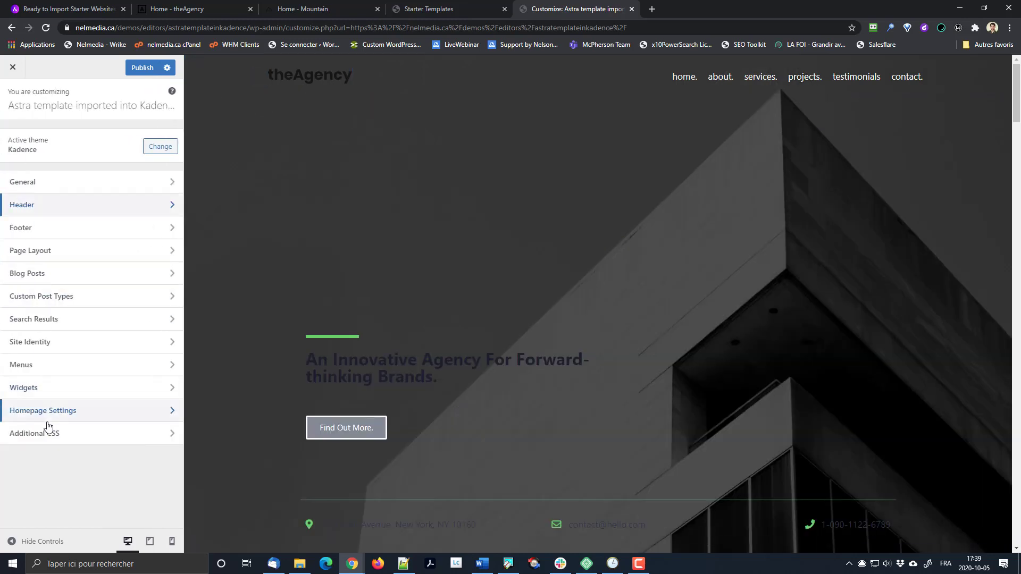
click(43, 342)
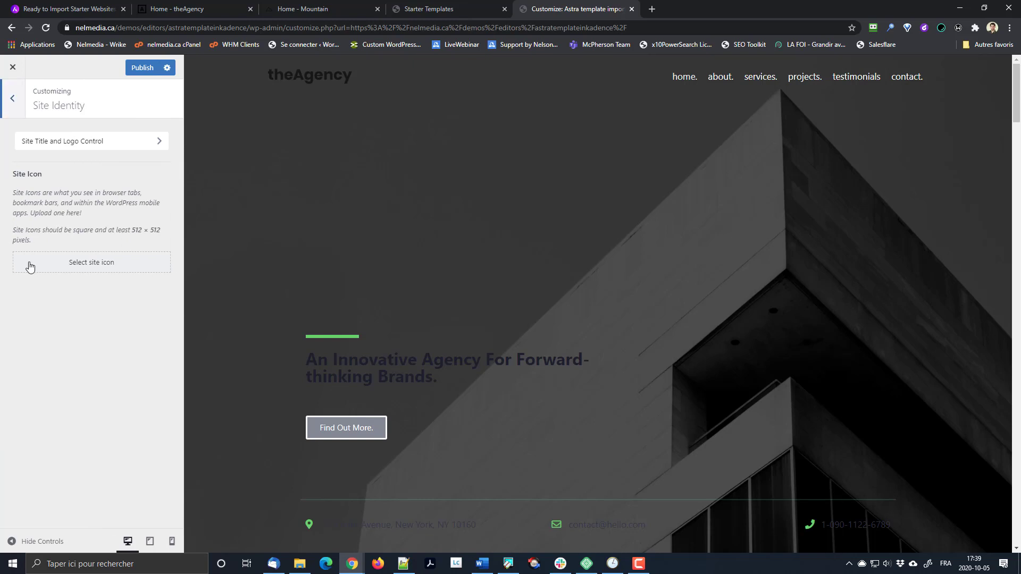
click(84, 142)
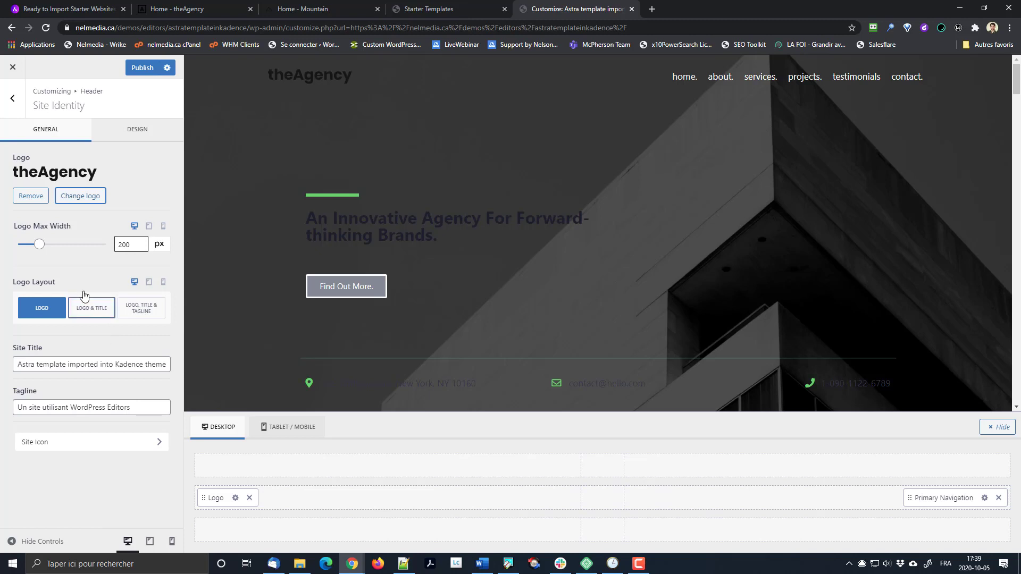
click(79, 205)
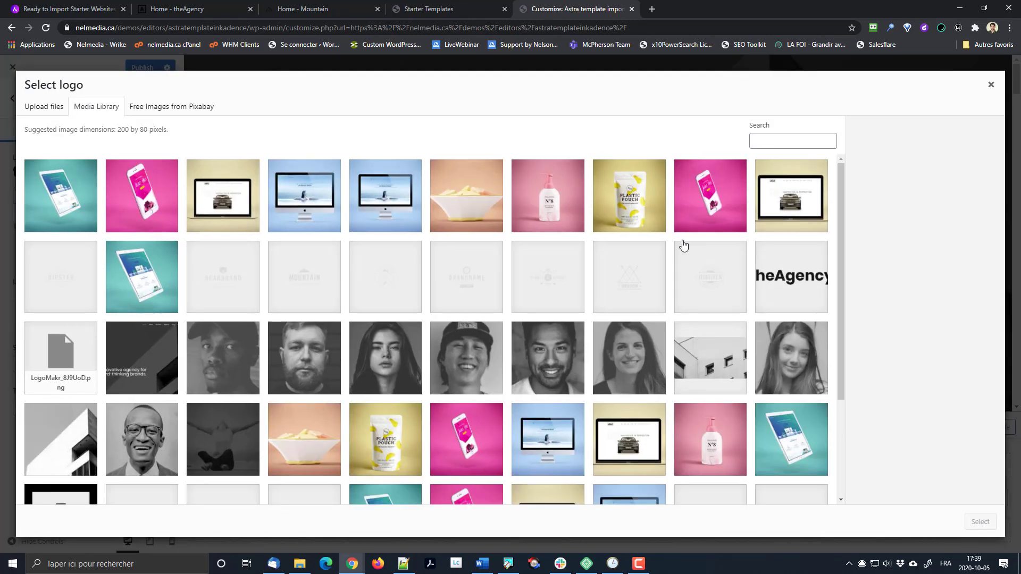
scroll(588, 309, down, 1)
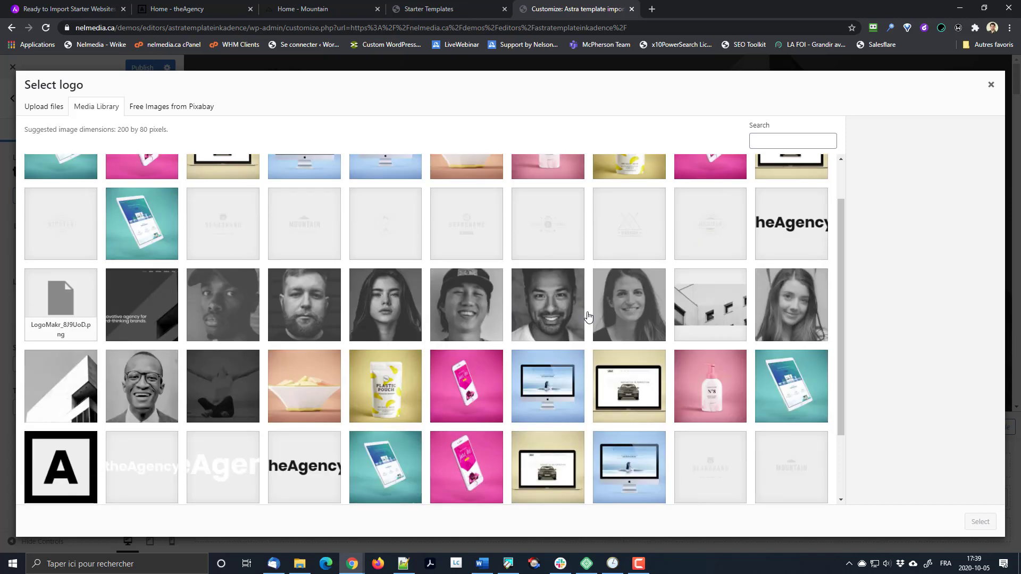
scroll(588, 316, down, 2)
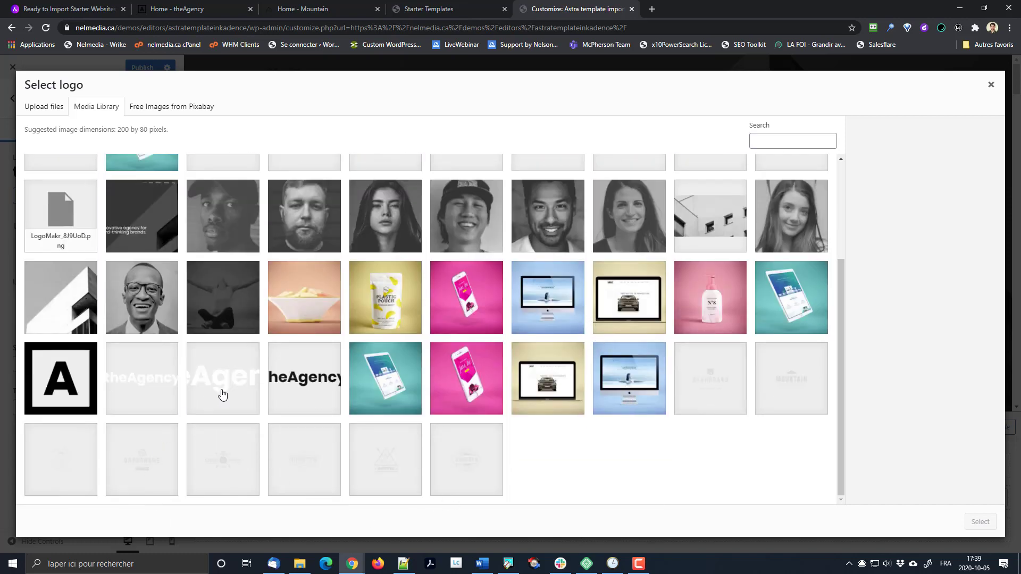
click(166, 389)
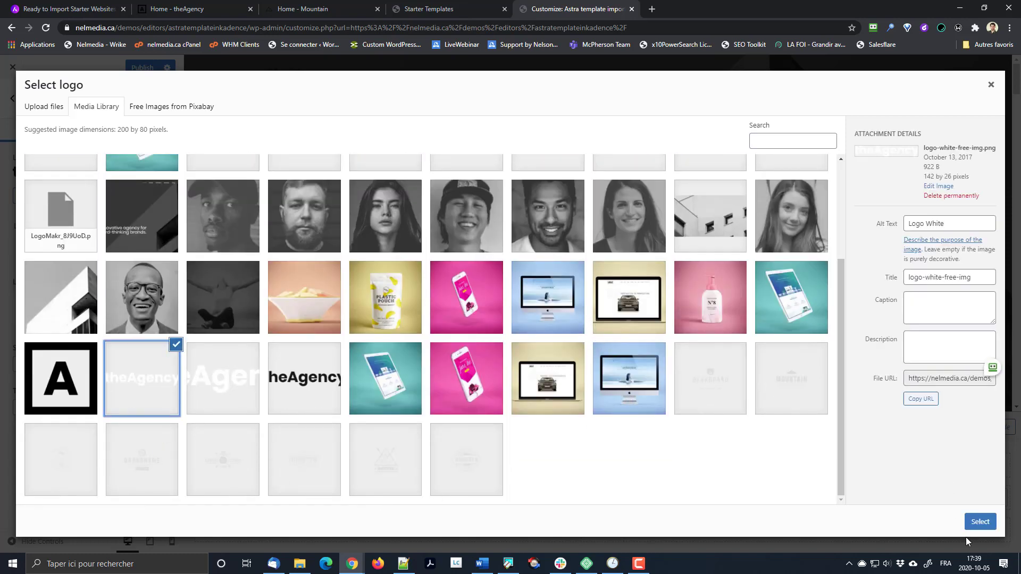
click(978, 523)
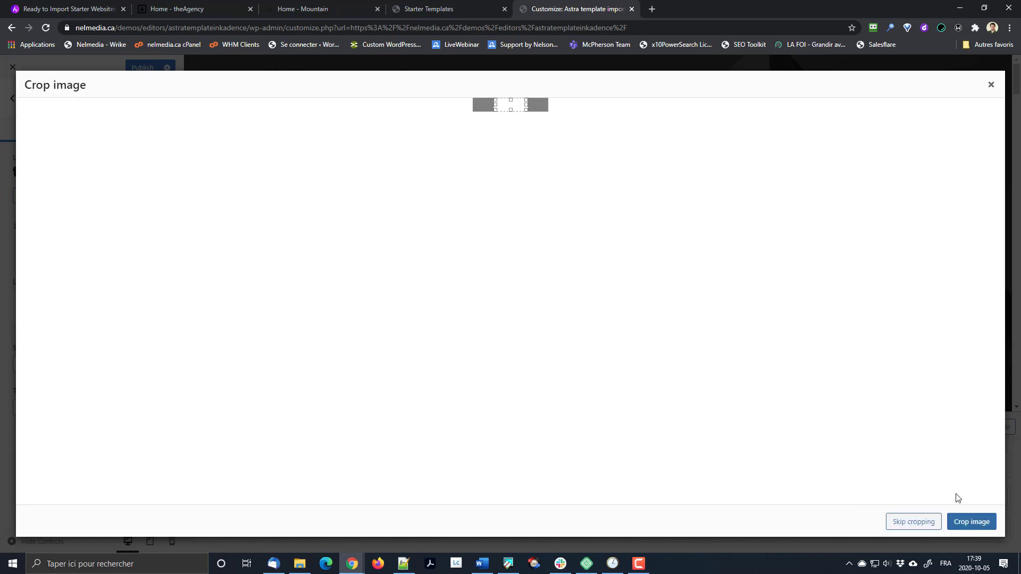
click(915, 522)
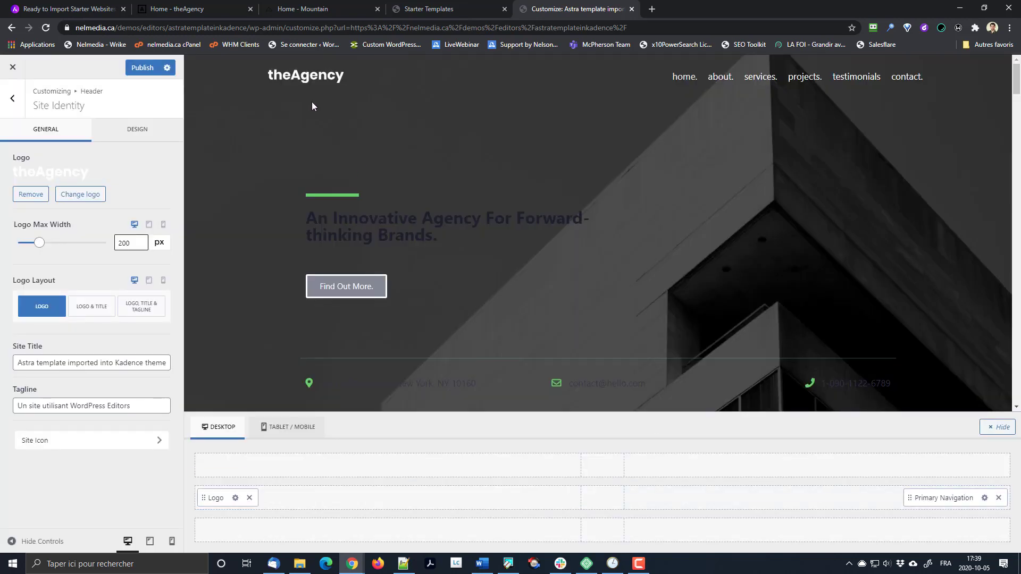
click(141, 67)
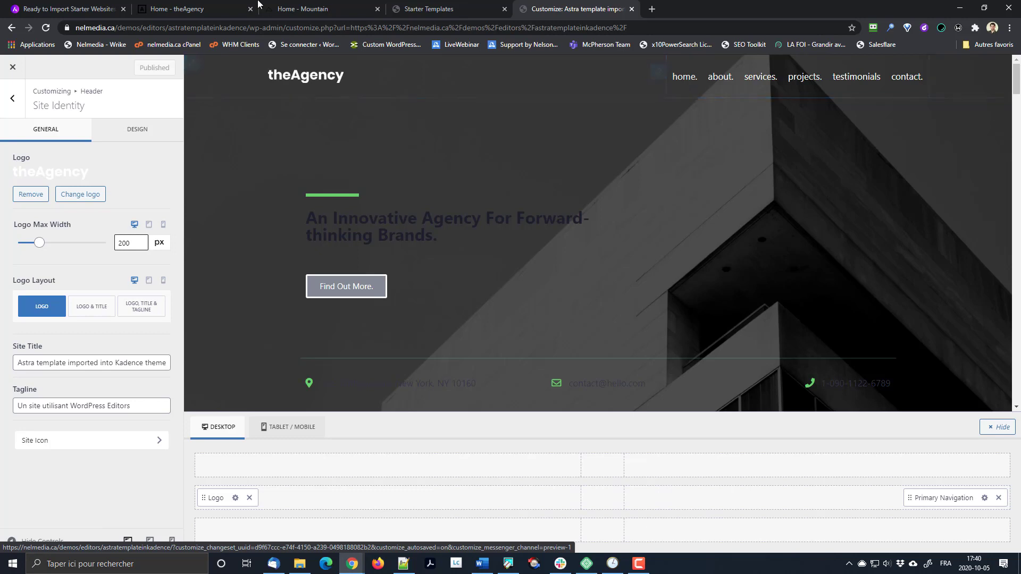
Compare the original theAgency demo's home page header and hero section with the customized site preview
click(193, 12)
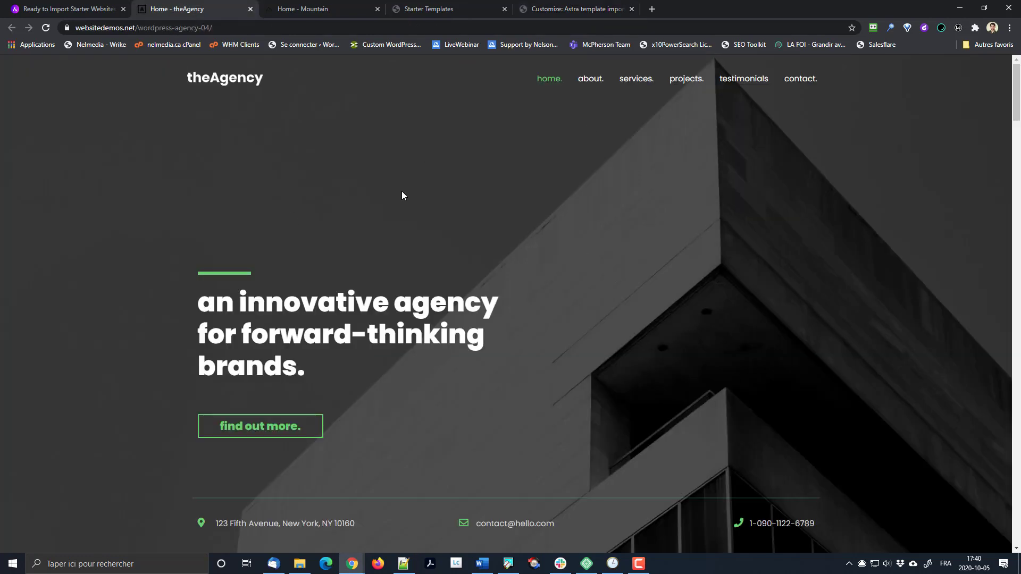
click(455, 10)
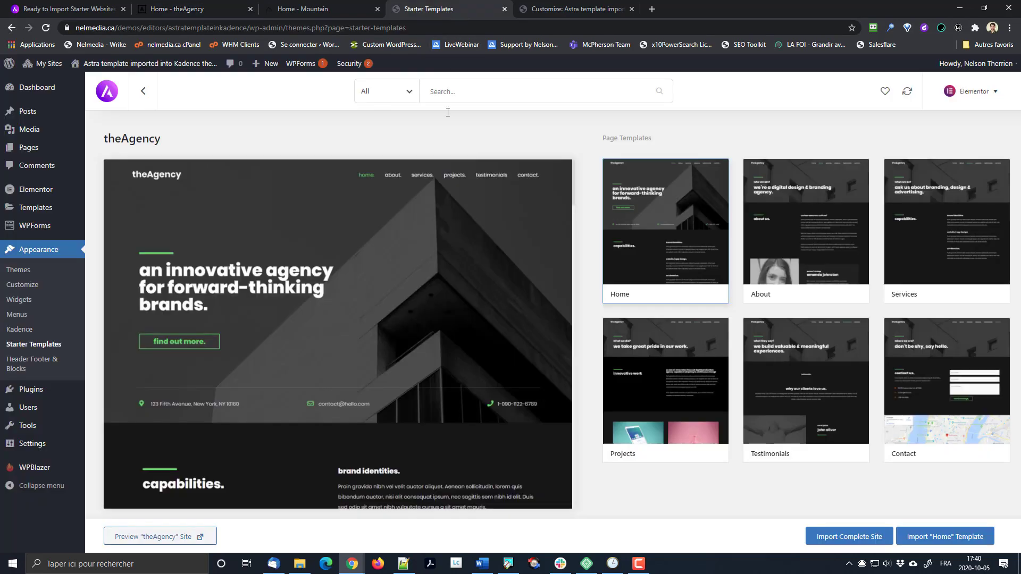
click(545, 9)
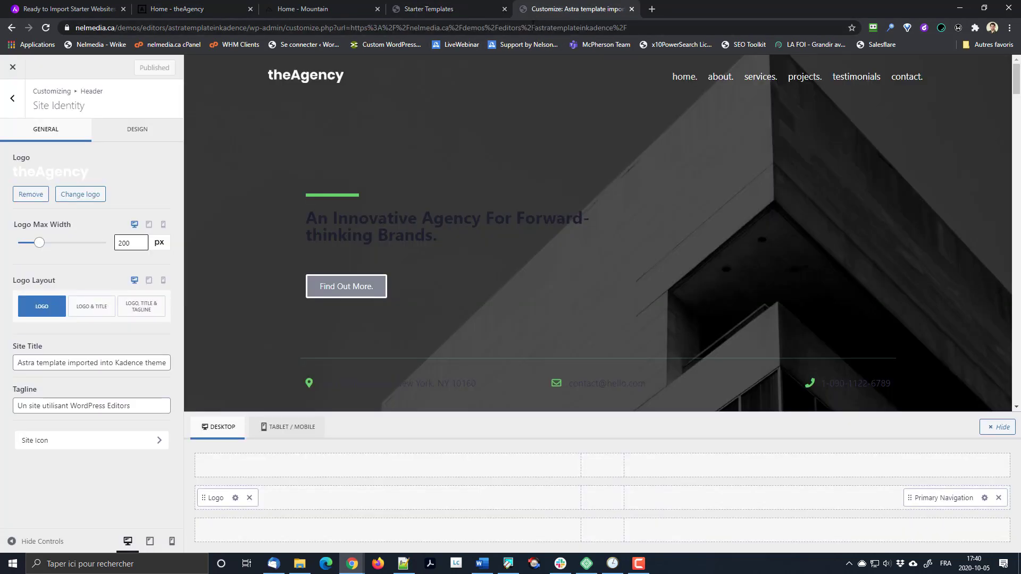